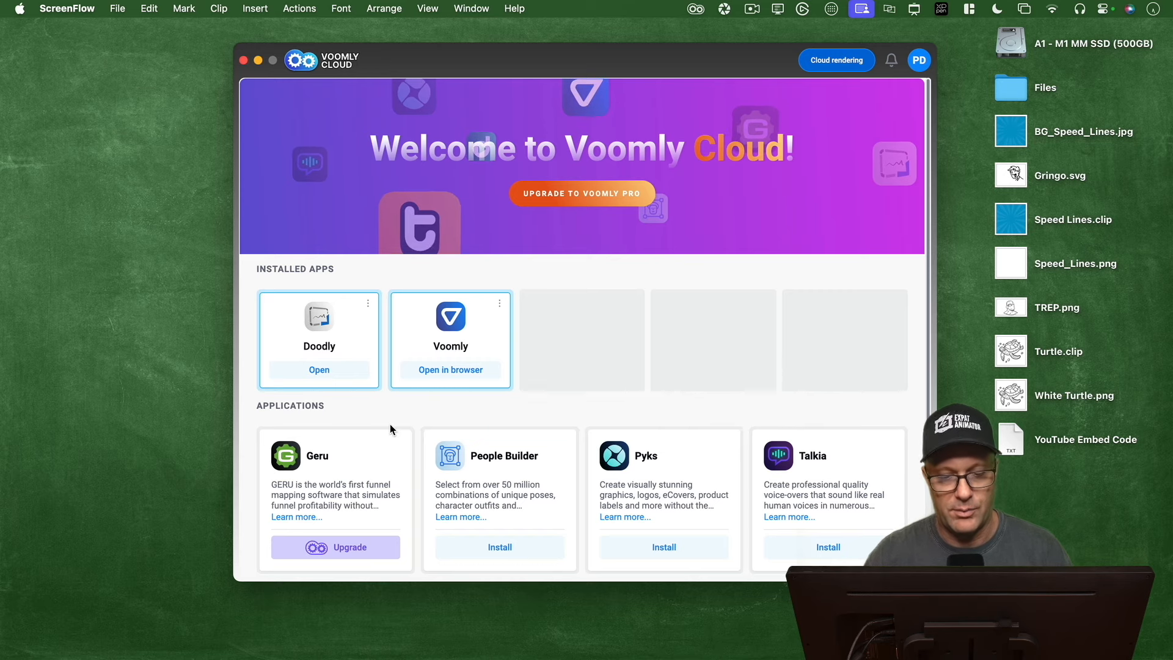
- Switch to Doodly, accept its End User License Agreement and open the recent video Test Video 01
scroll(390, 428, down, 3)
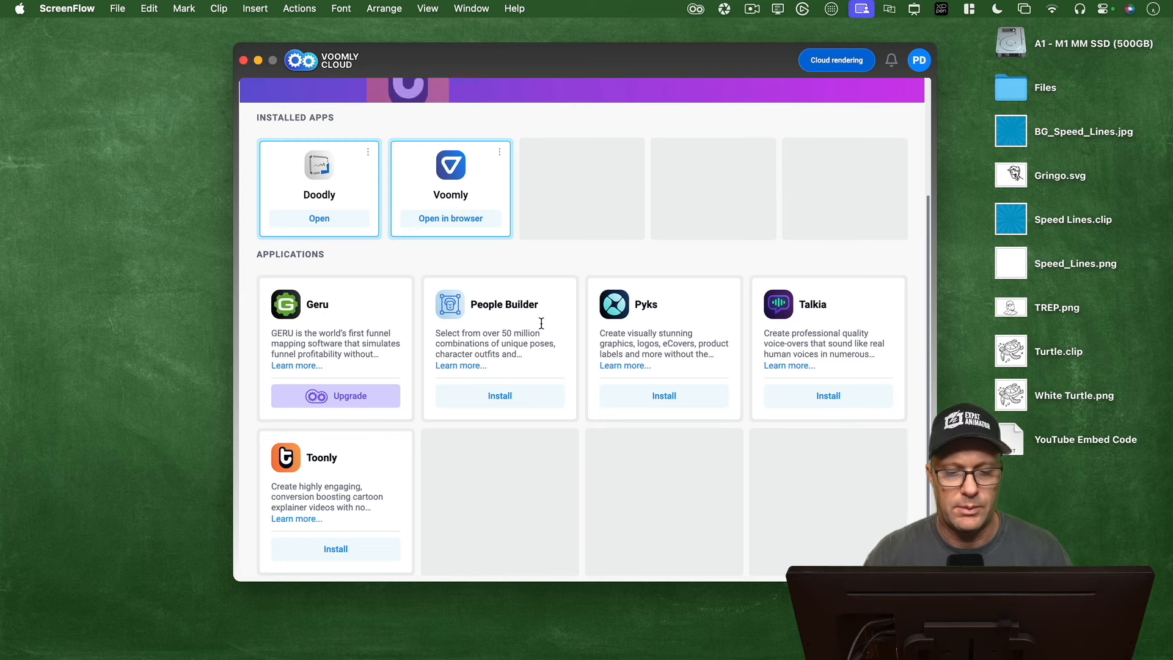
scroll(504, 331, up, 3)
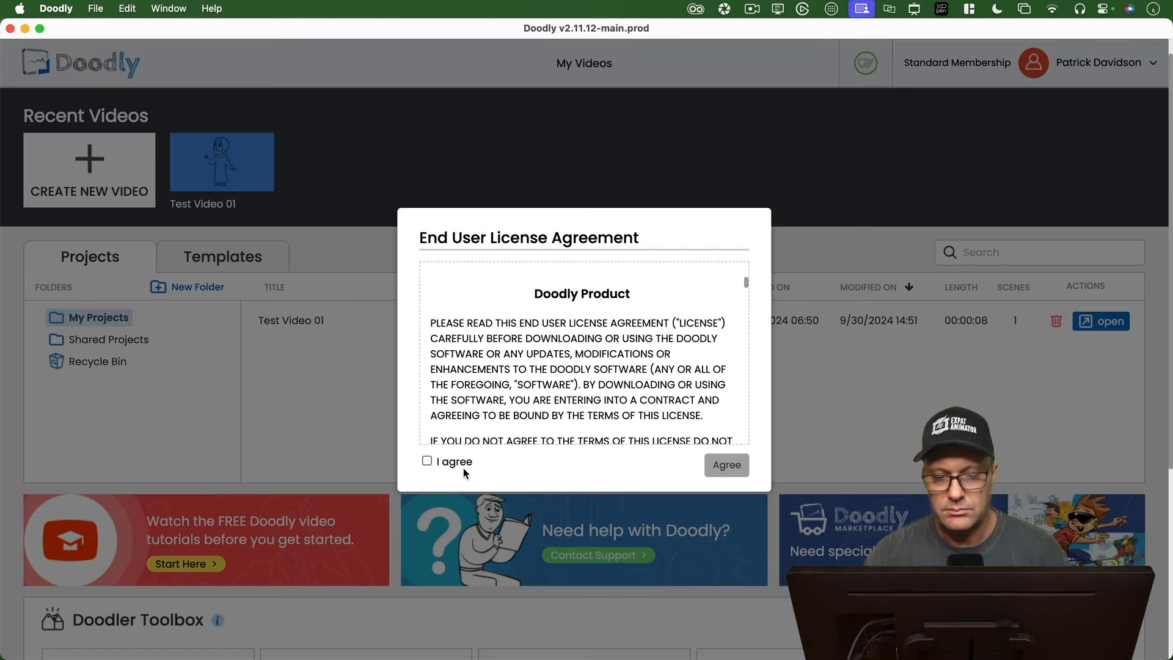
click(727, 464)
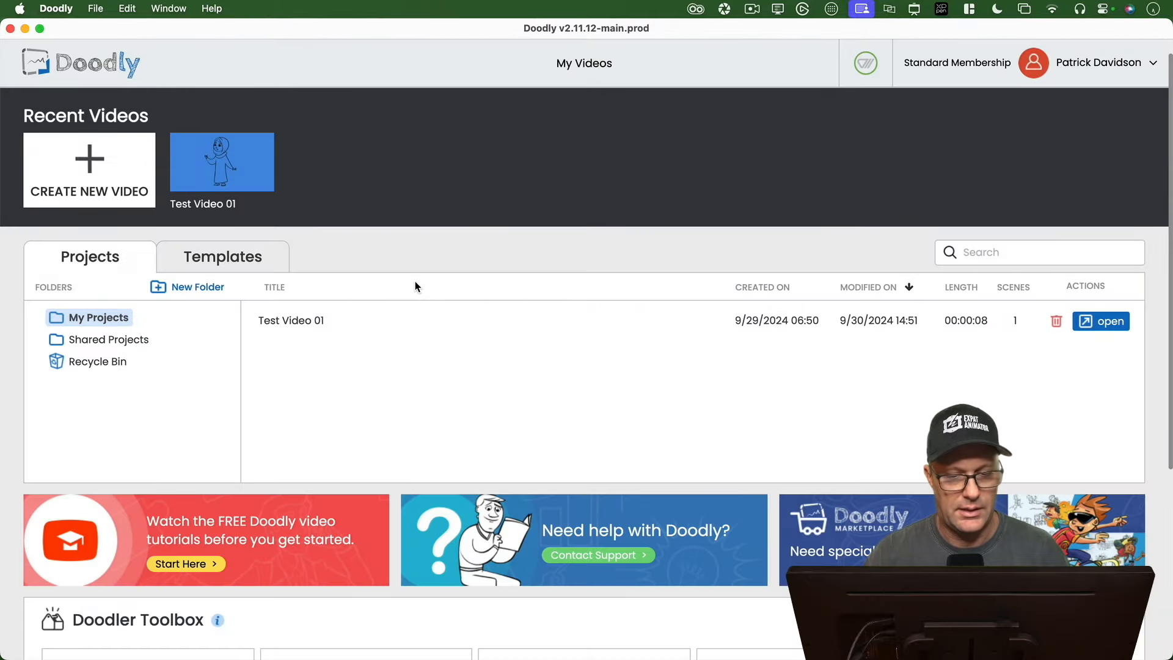
click(236, 157)
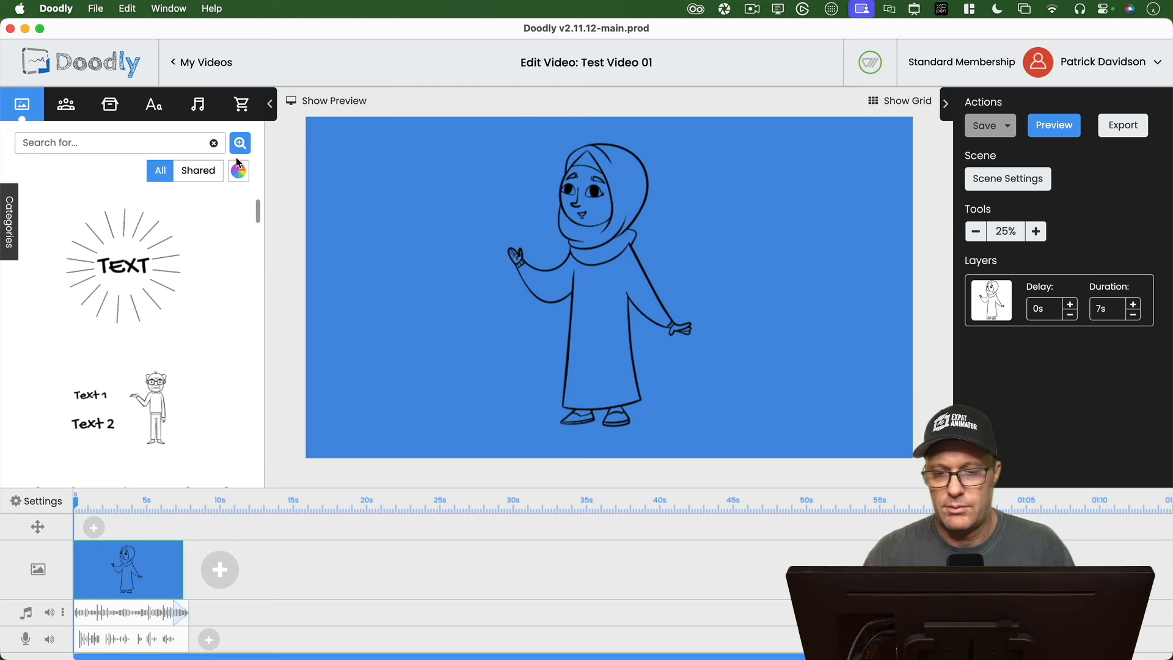
- Delete the woman character from the scene, turn off further removal confirmations, and save the video
click(841, 264)
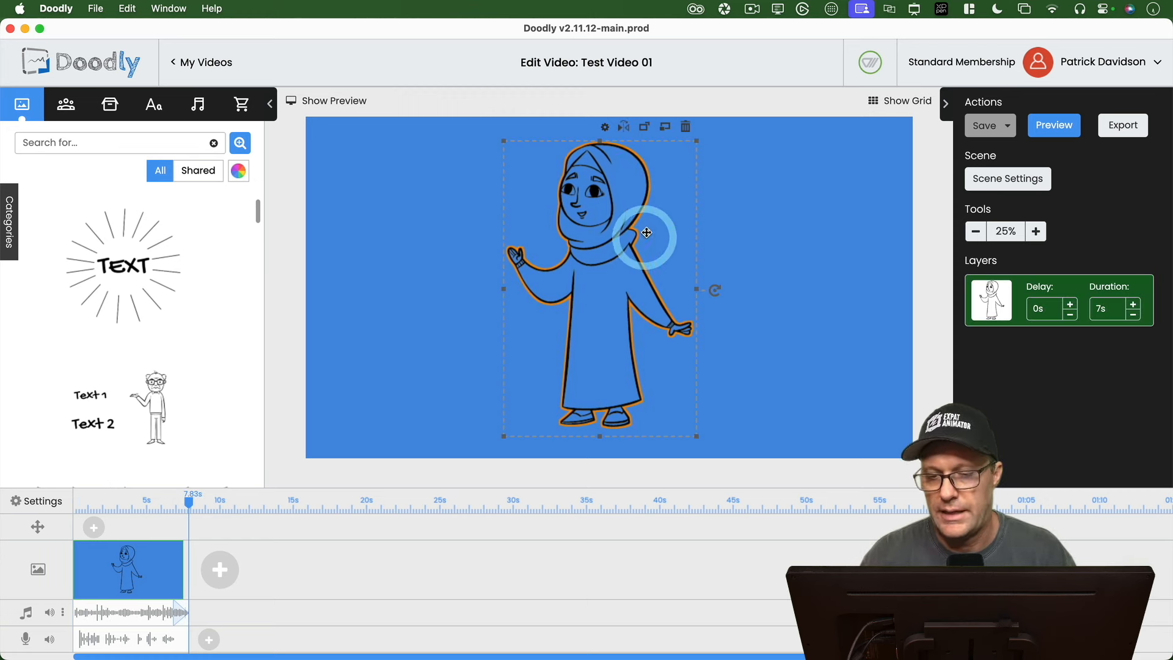
click(686, 127)
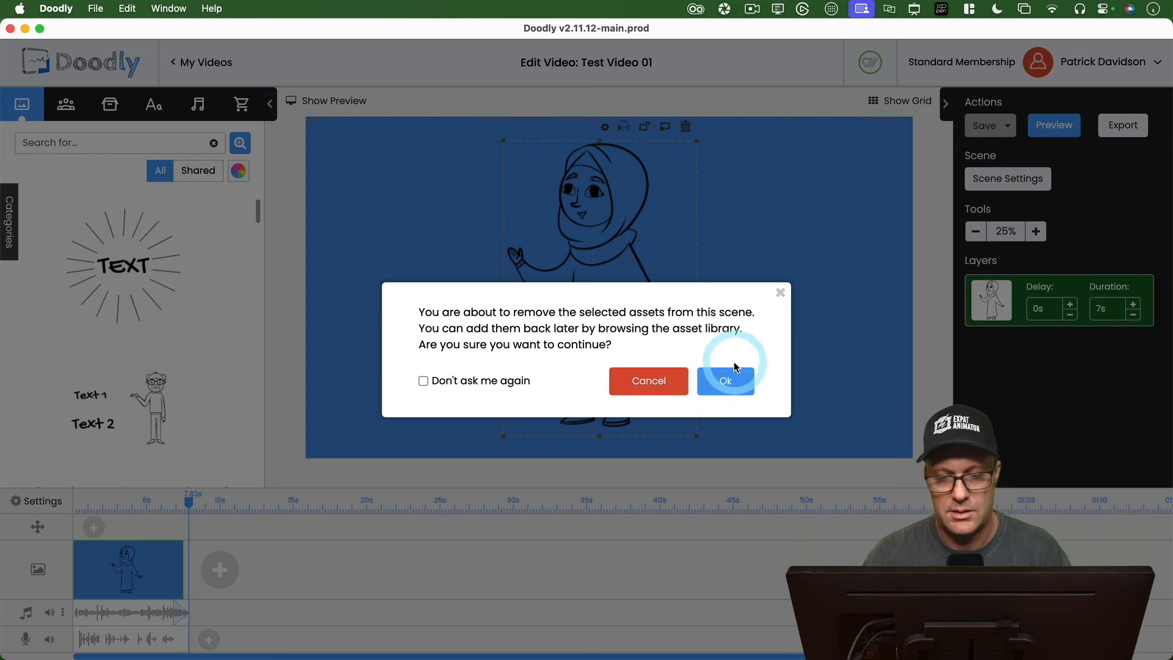
click(715, 383)
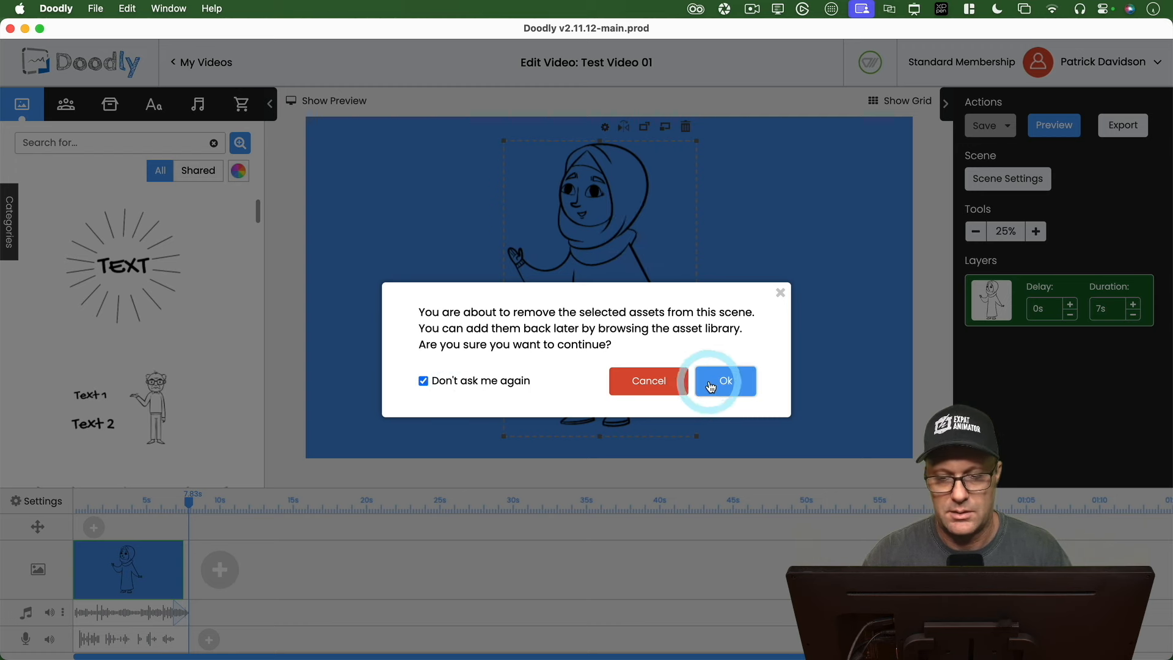
click(642, 256)
key(super+s)
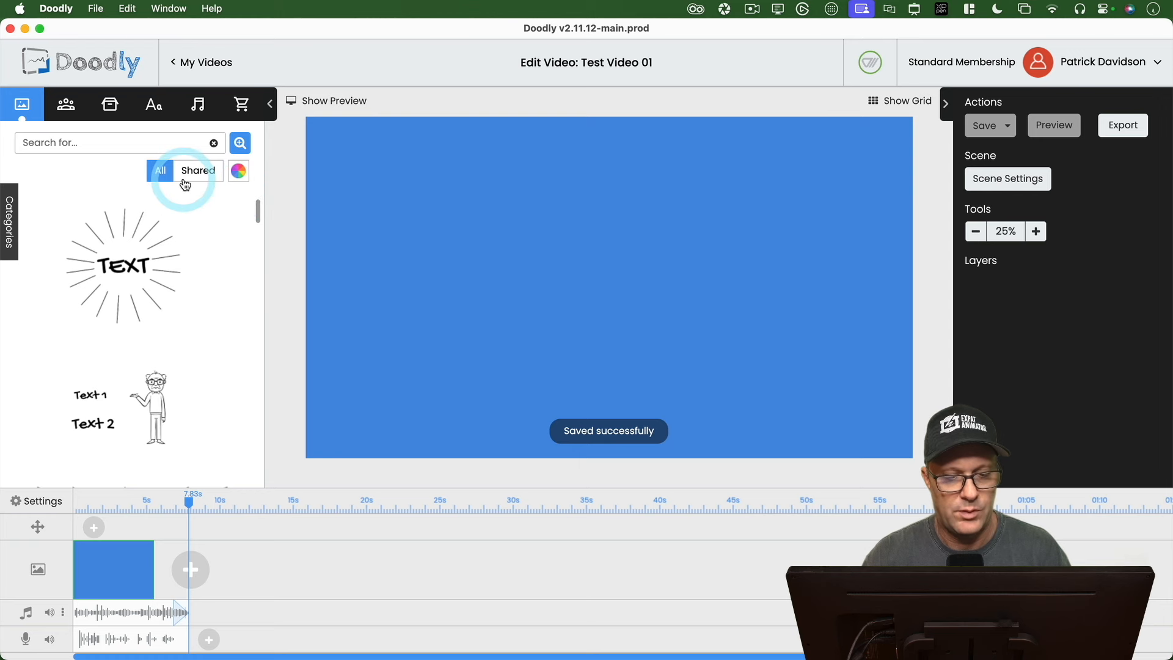
- Import TREP.png from the Desktop as a new character titled TREP
click(67, 107)
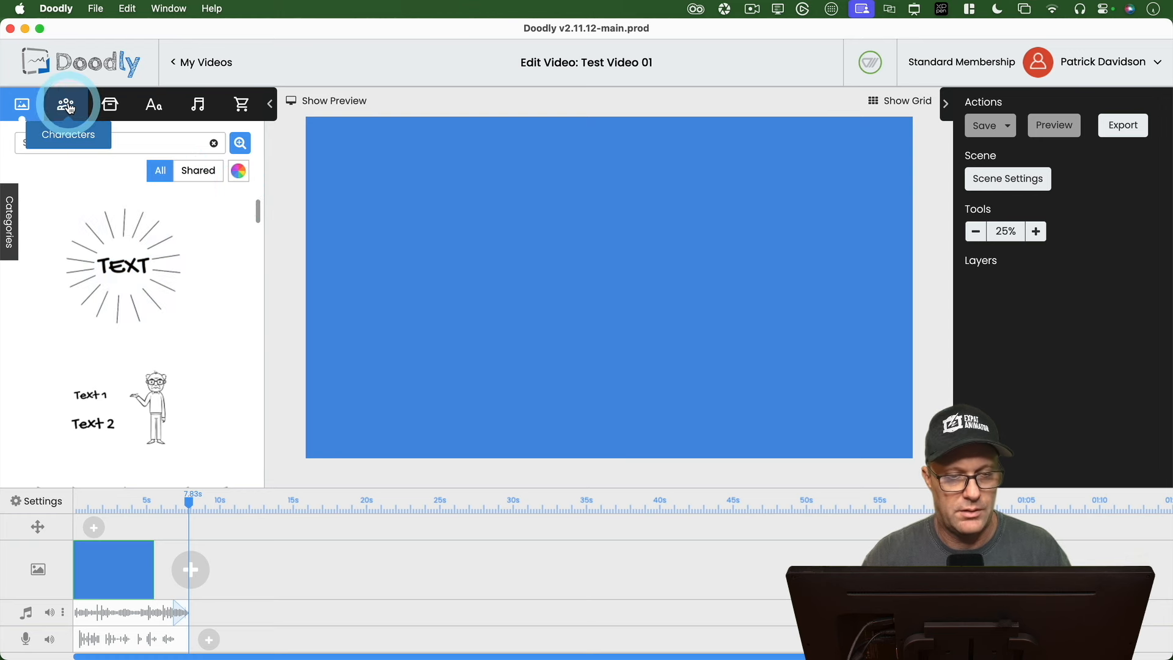
click(237, 463)
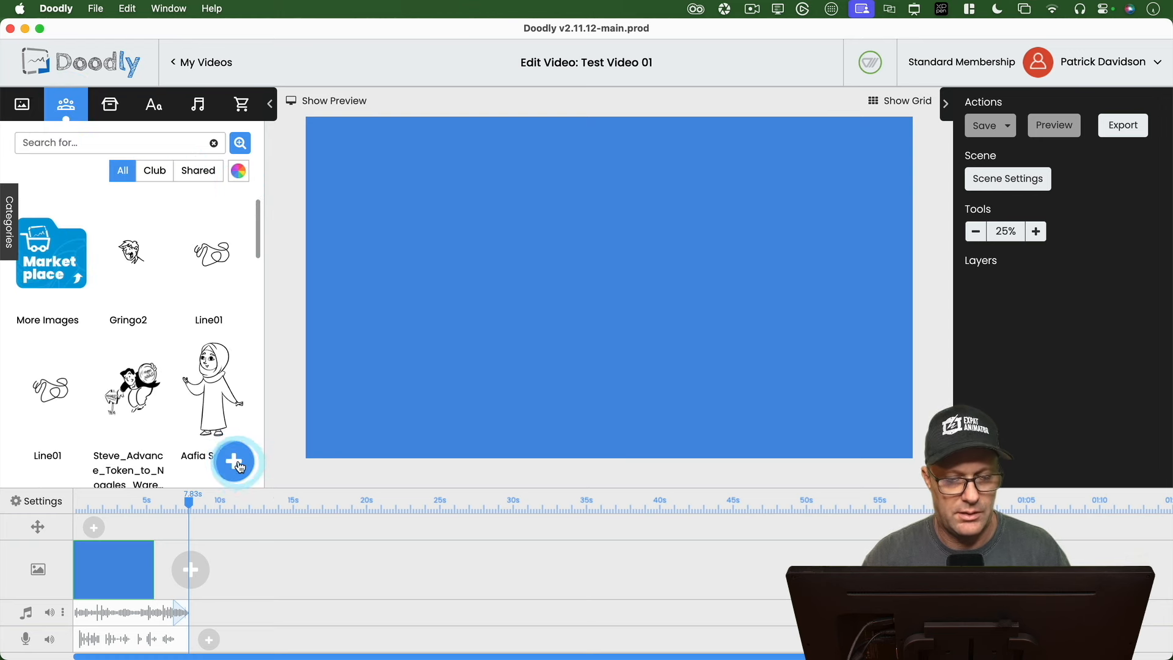
click(600, 341)
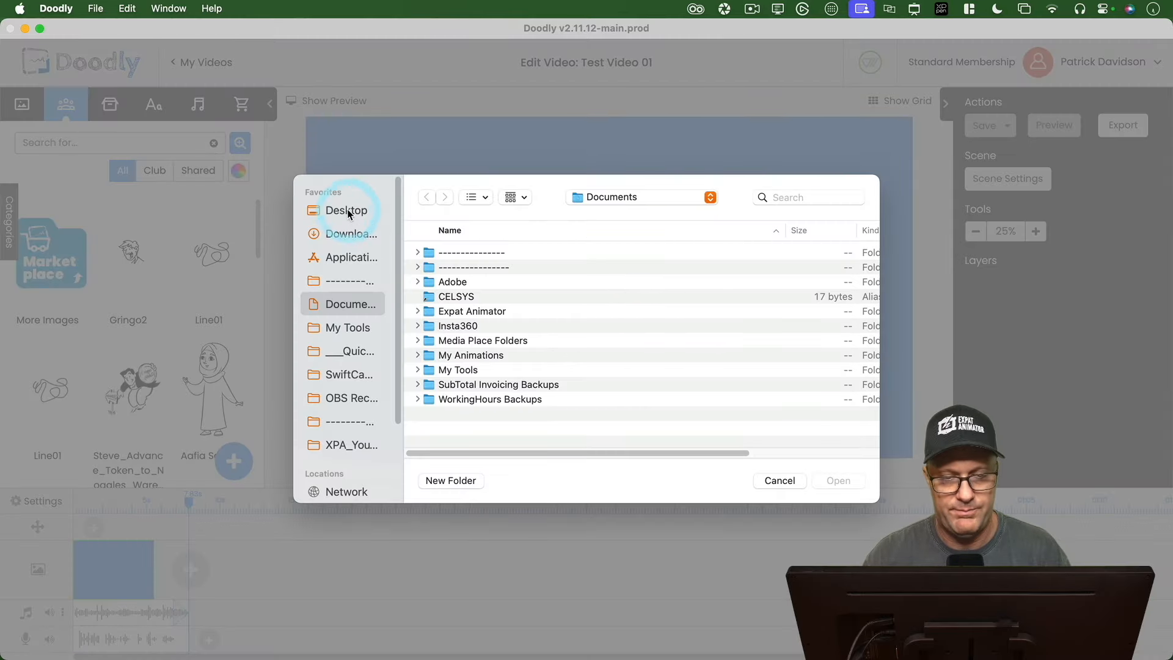
click(346, 211)
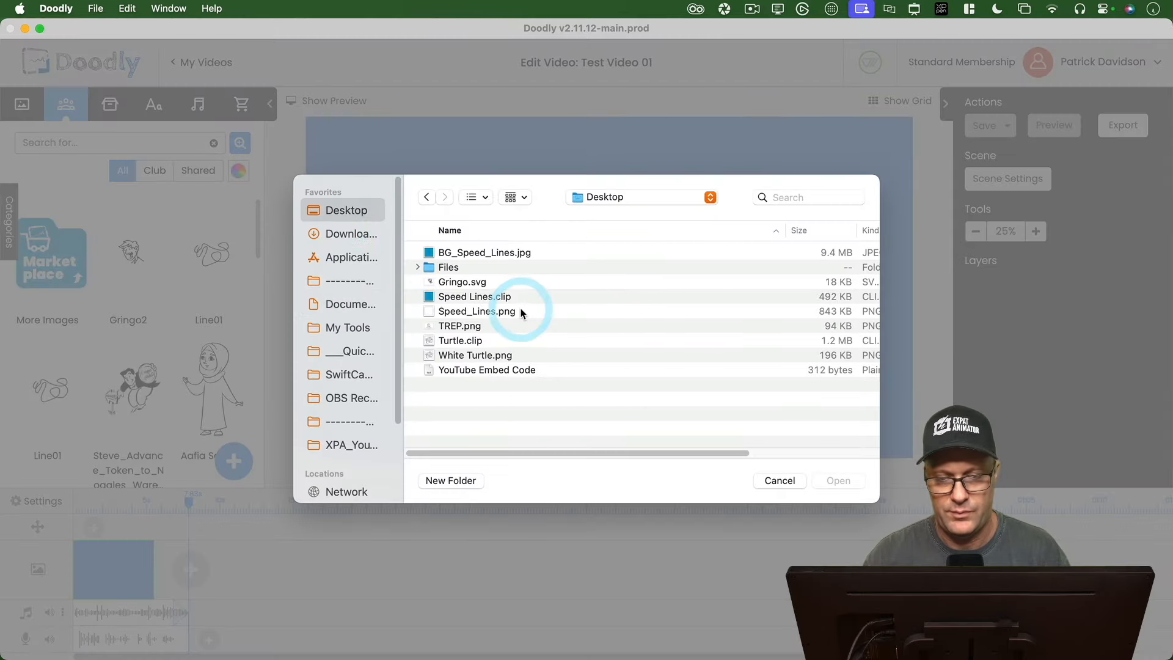
click(464, 325)
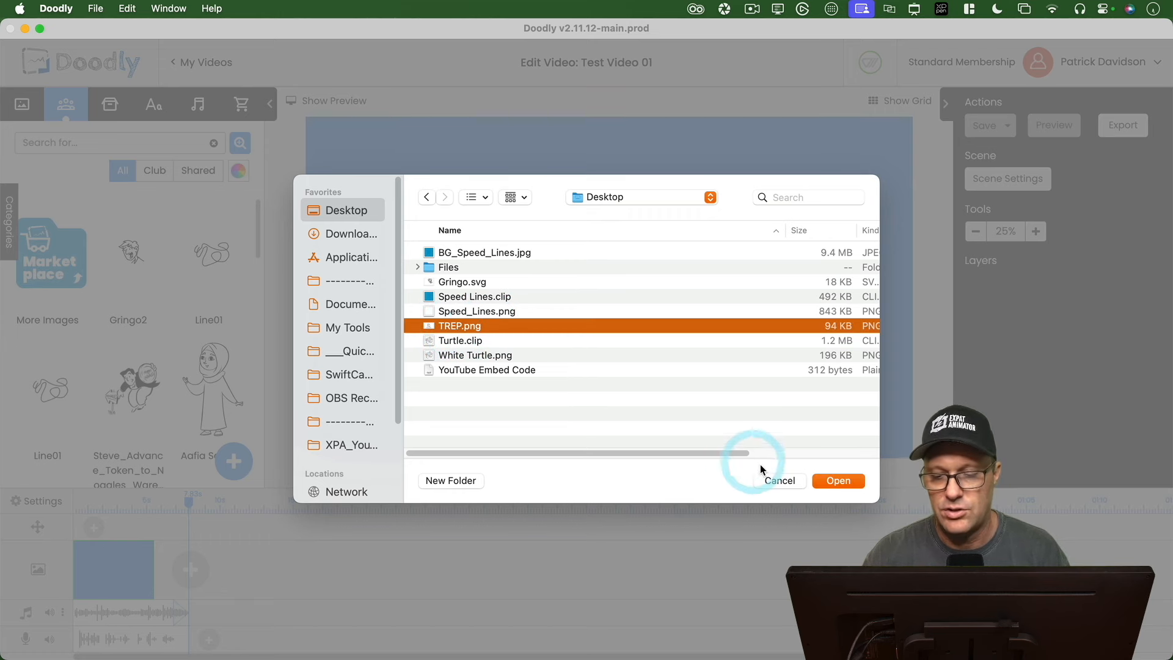
click(834, 482)
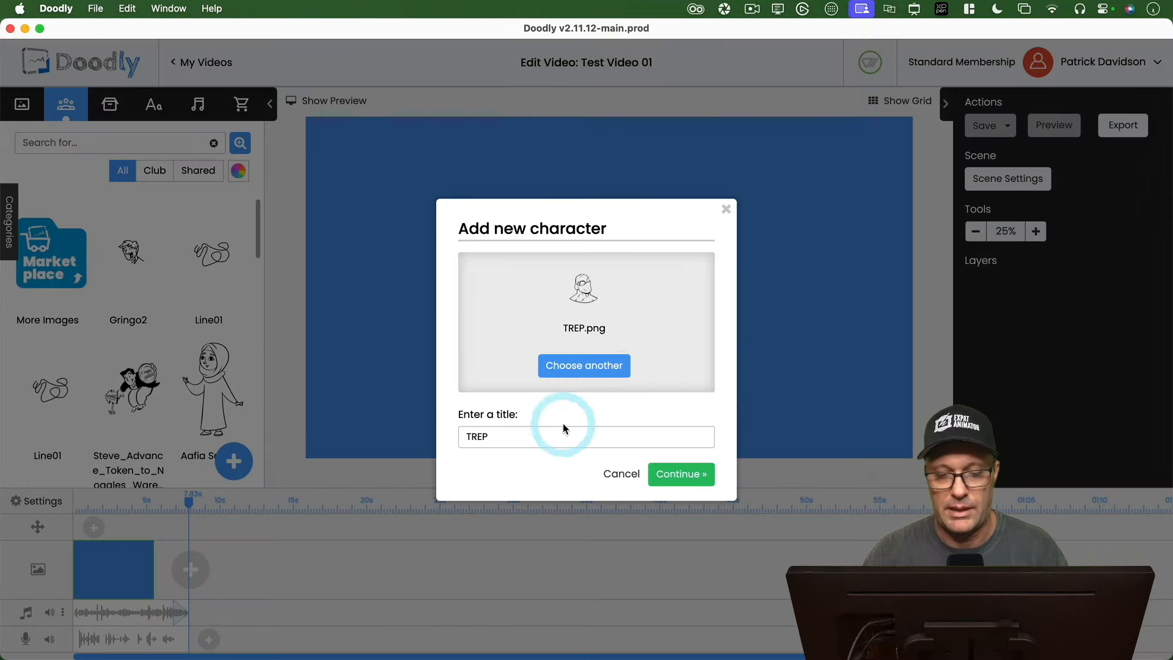
click(675, 475)
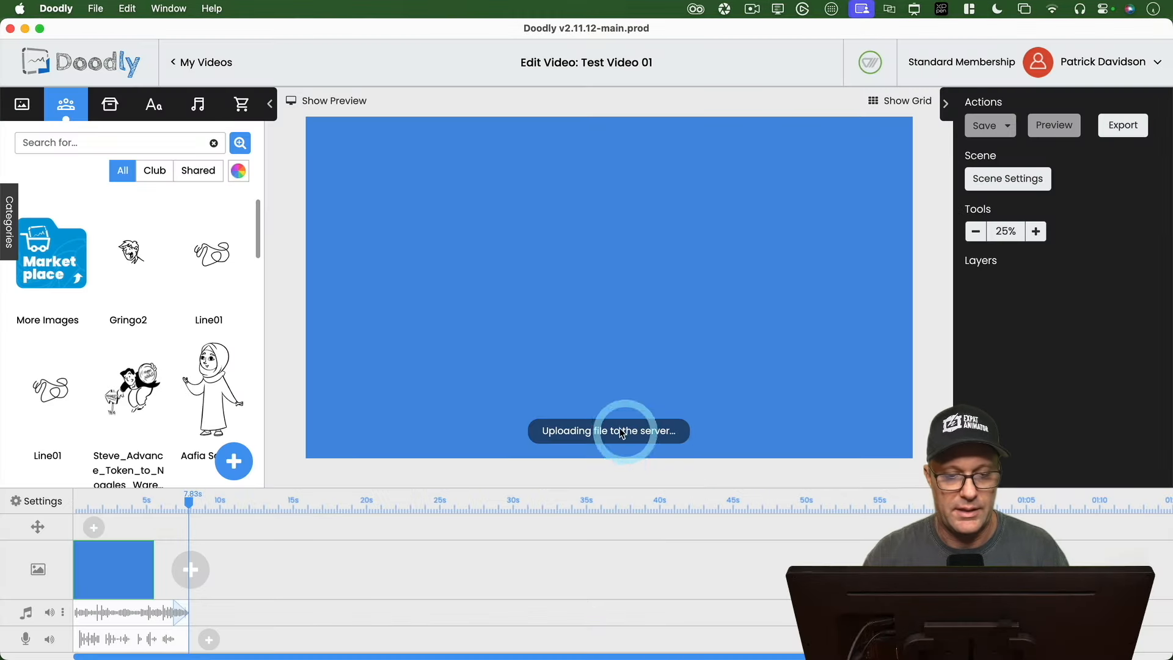
- Add the TREP character to the scene, enlarge it to nearly fill the canvas height, and centre it
click(141, 260)
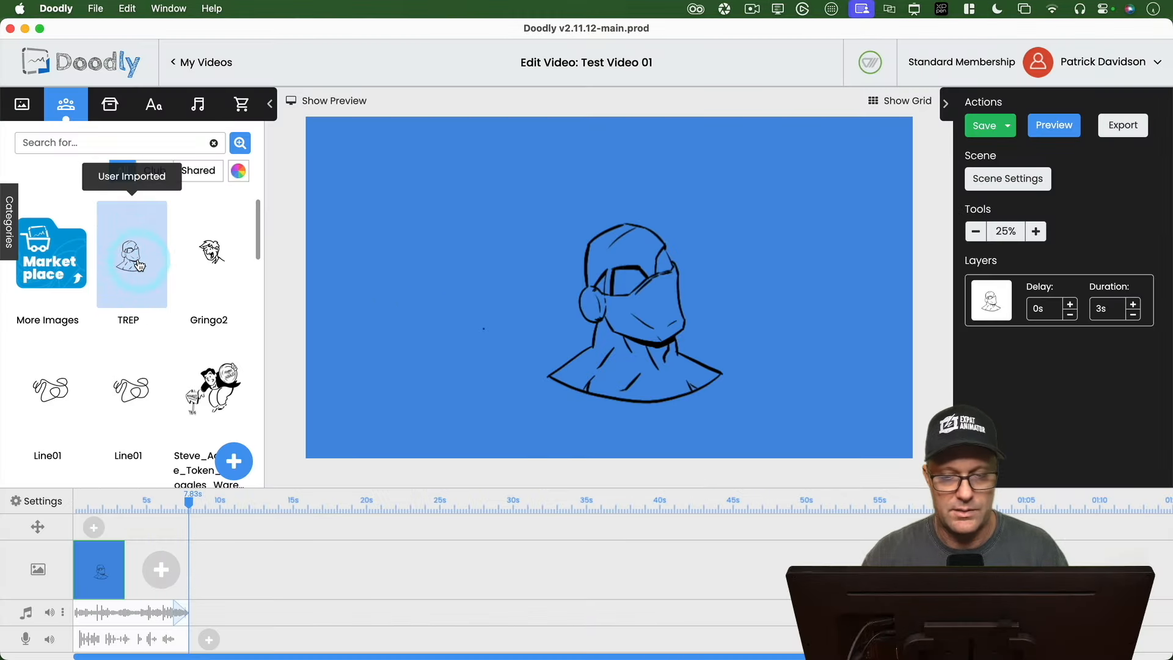
drag(618, 328, 568, 300)
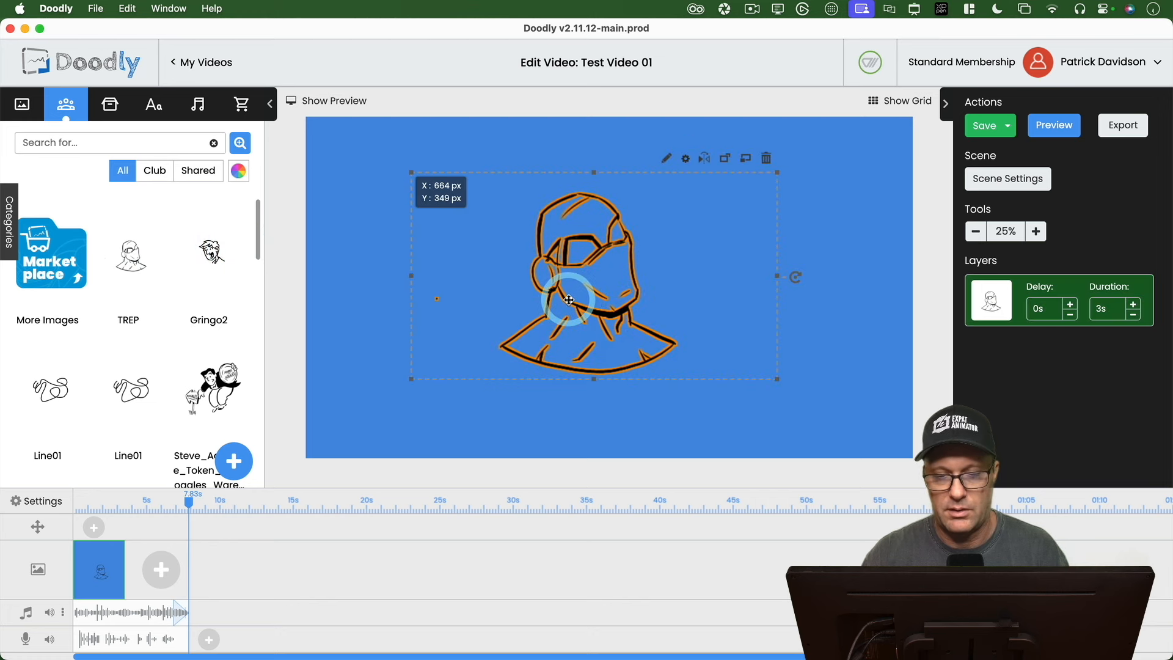
drag(410, 379, 283, 451)
drag(549, 345, 604, 309)
- Preview the video to check how the TREP character is drawn, pausing playback before closing the preview
click(1056, 130)
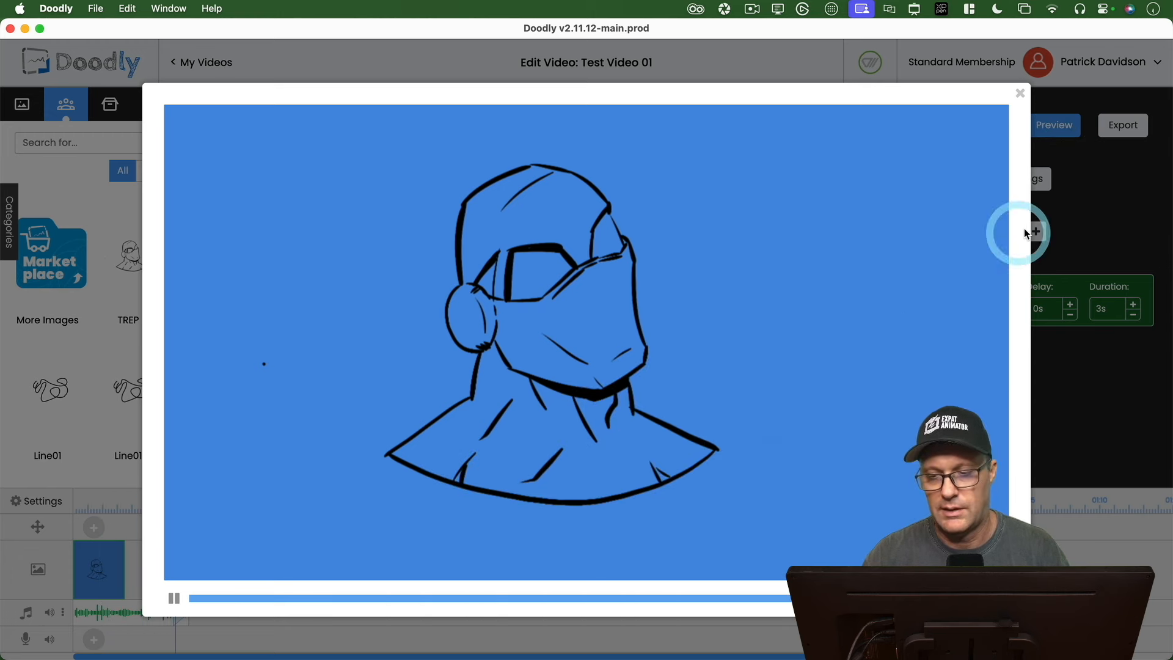
click(174, 598)
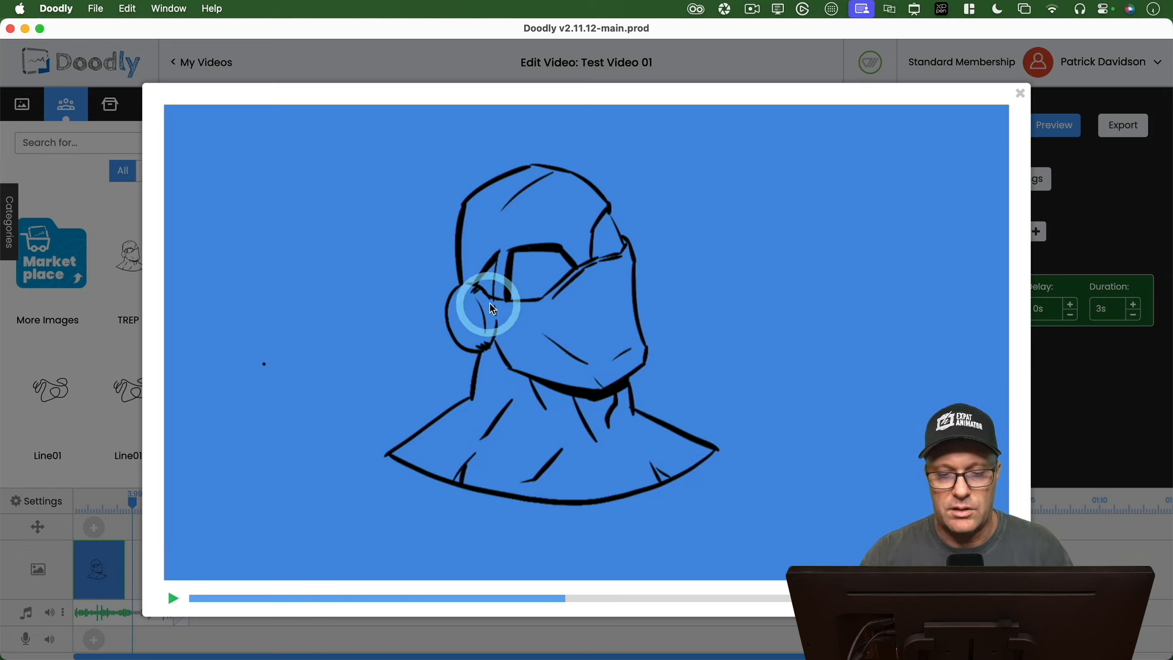
click(1019, 93)
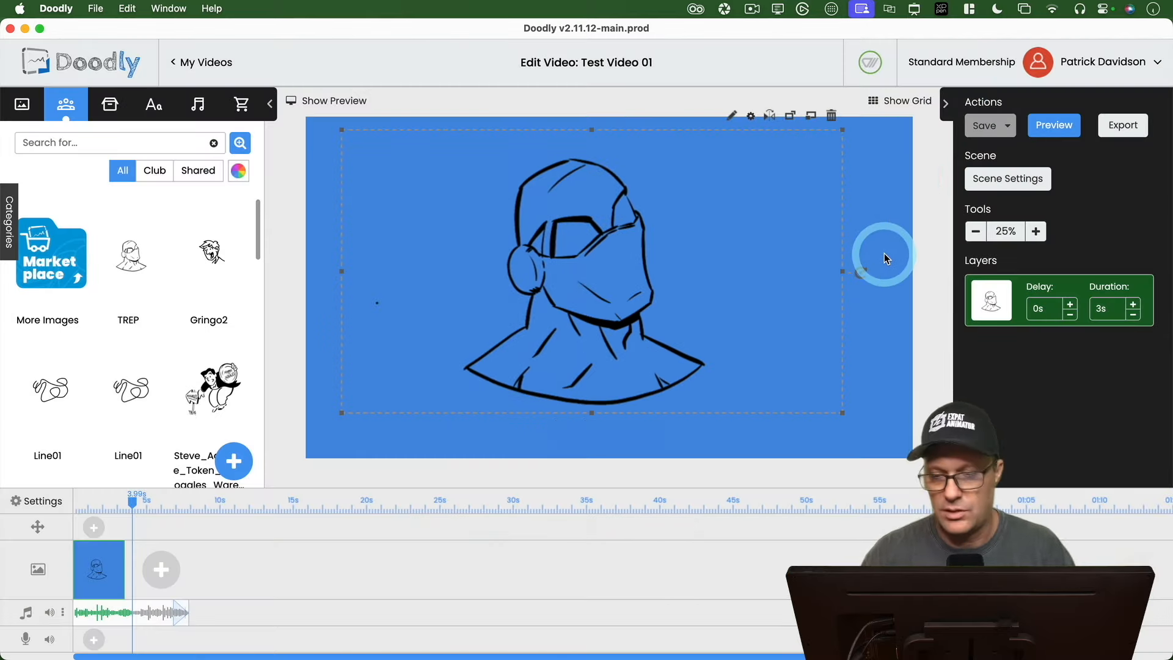
- Edit the TREP asset in Draw reveal mode, tracing Path 1 around the outer head and shoulder outline with path size 43
click(735, 116)
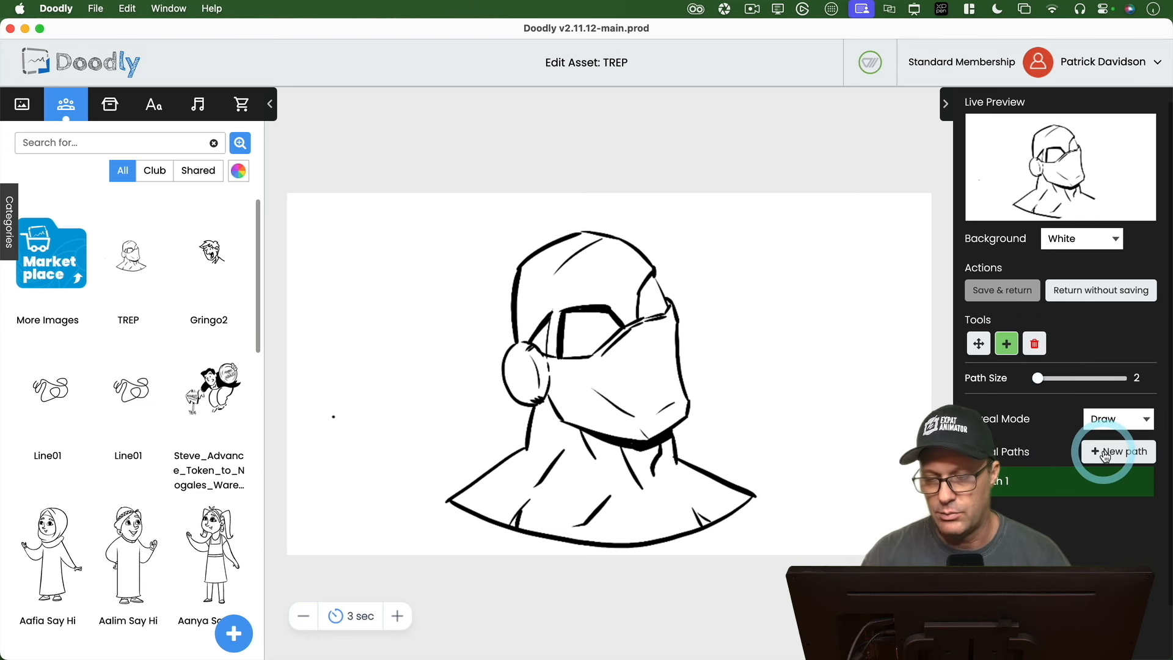
click(1143, 424)
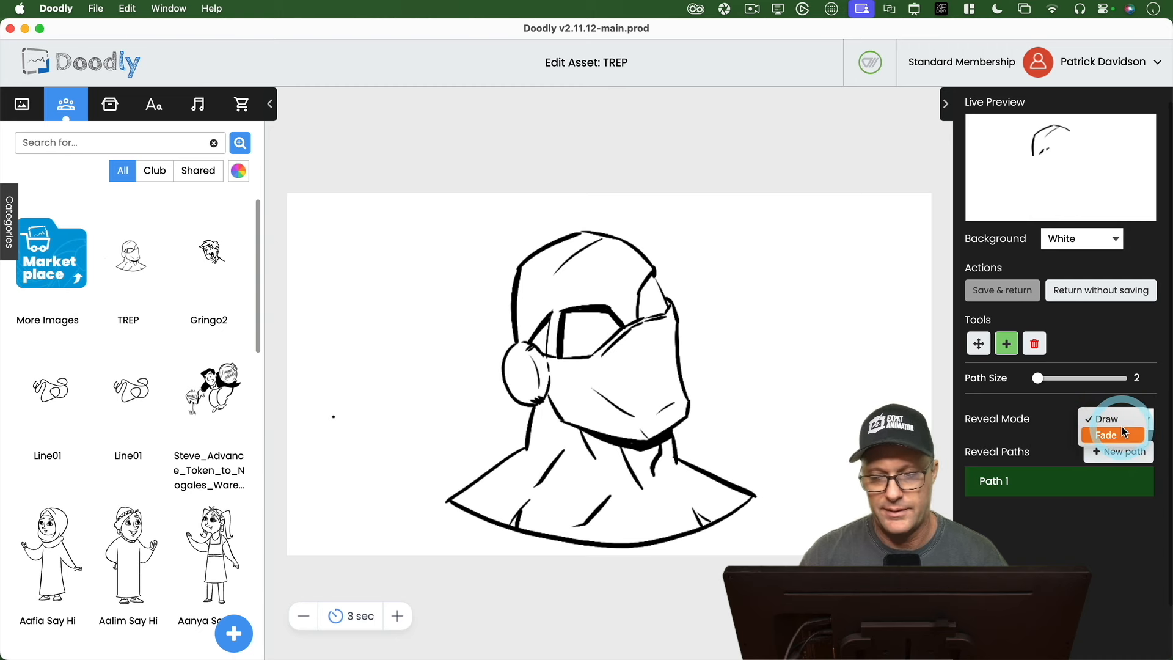
click(1105, 419)
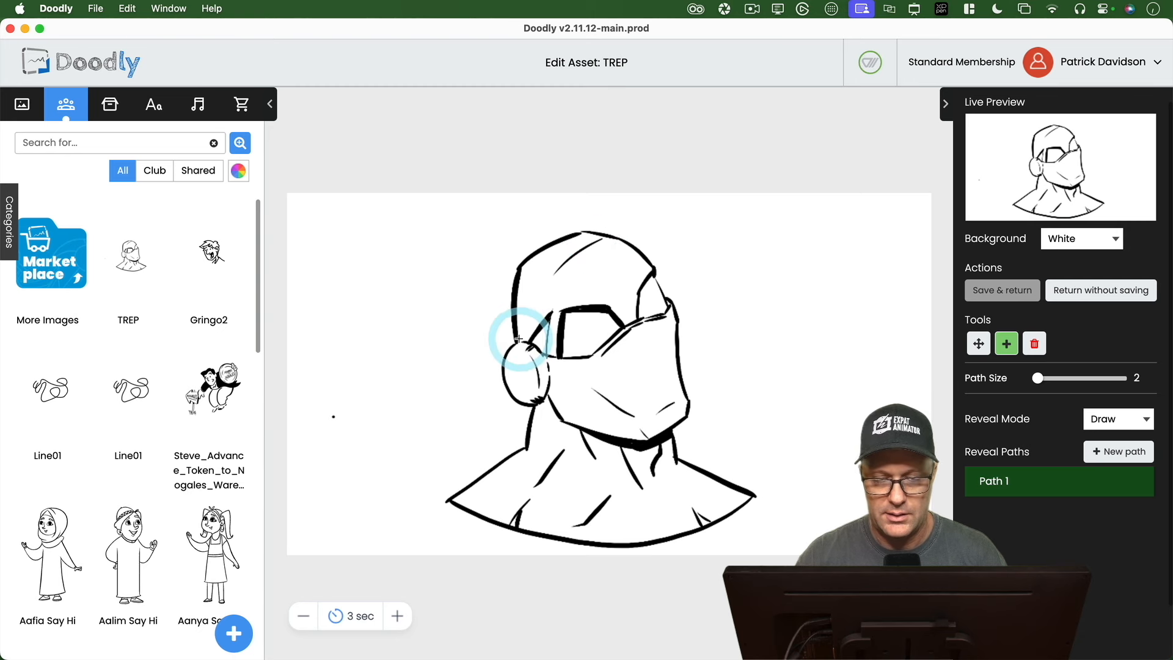
mouse_move(518, 343)
mouse_down()
mouse_move(518, 267)
mouse_move(584, 235)
mouse_move(632, 246)
mouse_move(657, 268)
mouse_move(693, 391)
mouse_move(677, 372)
mouse_move(695, 397)
mouse_move(665, 436)
mouse_move(676, 463)
mouse_move(752, 496)
mouse_move(687, 533)
mouse_move(707, 528)
mouse_move(624, 546)
mouse_move(458, 508)
mouse_move(449, 502)
mouse_move(527, 455)
mouse_move(536, 405)
mouse_move(515, 401)
mouse_move(503, 372)
mouse_move(515, 341)
mouse_up()
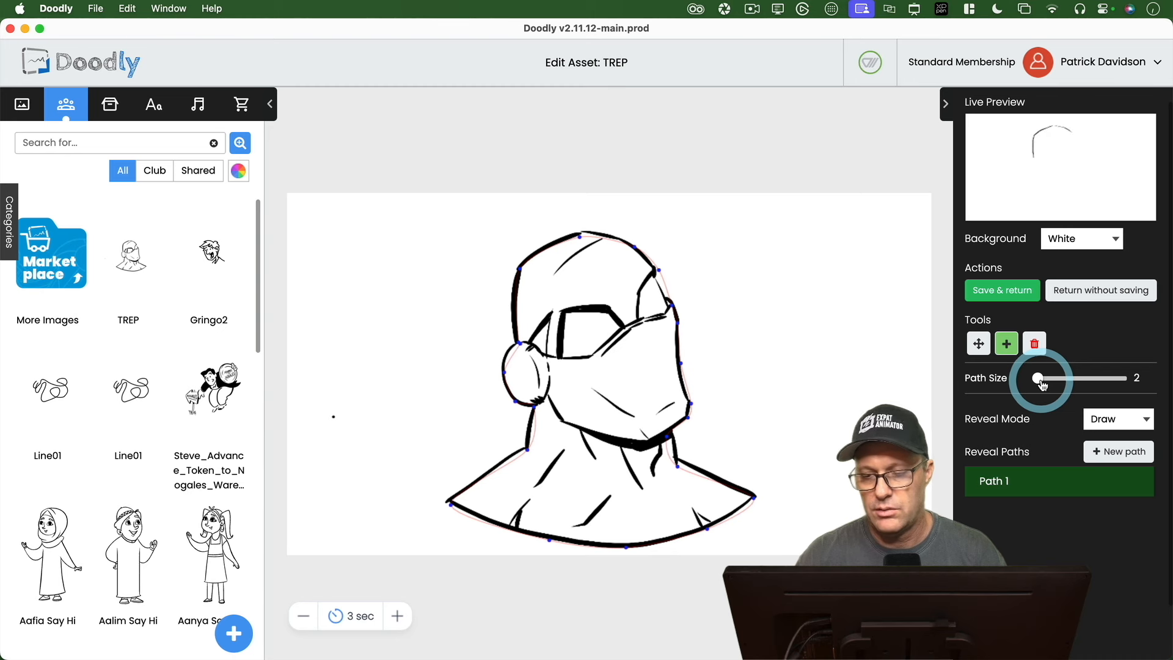
mouse_move(1042, 383)
mouse_down()
mouse_move(1078, 382)
mouse_move(1046, 382)
mouse_up()
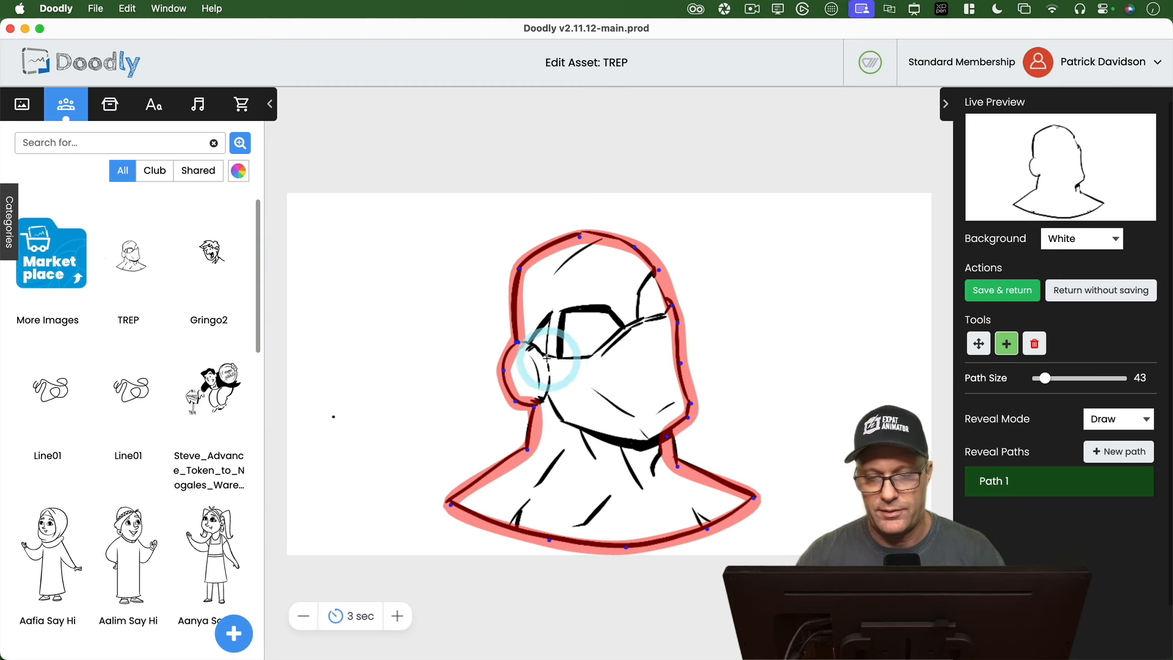
- Add three reveal paths: the visor's upper edge, its lower edge, and the lens's vertical bar together with the inner ear line
click(1110, 451)
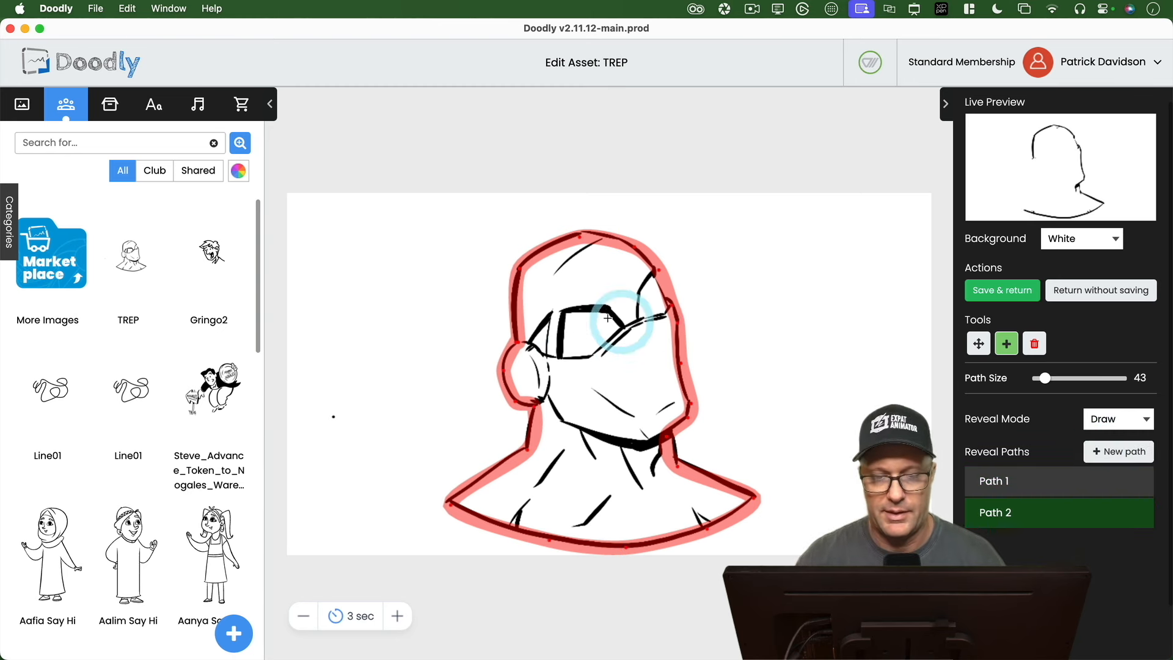
mouse_move(536, 332)
mouse_down()
mouse_move(562, 309)
mouse_move(552, 312)
mouse_move(599, 308)
mouse_move(624, 328)
mouse_move(642, 319)
mouse_move(635, 293)
mouse_move(655, 270)
mouse_up()
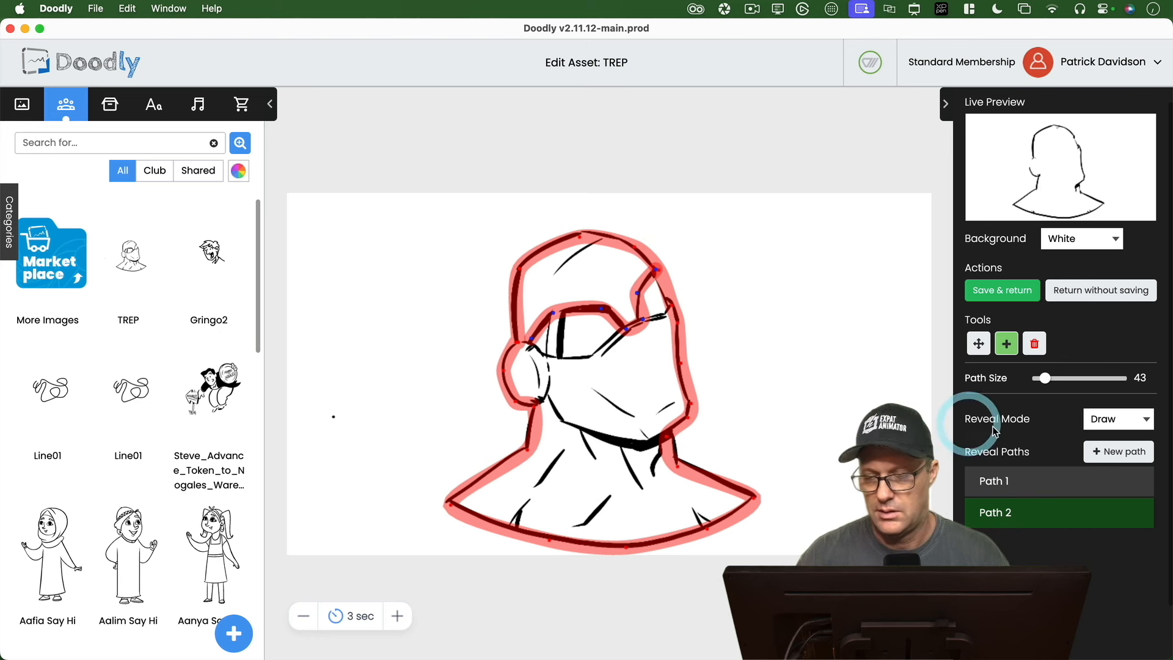
click(1122, 451)
mouse_move(537, 343)
mouse_down()
mouse_move(593, 356)
mouse_move(669, 308)
mouse_up()
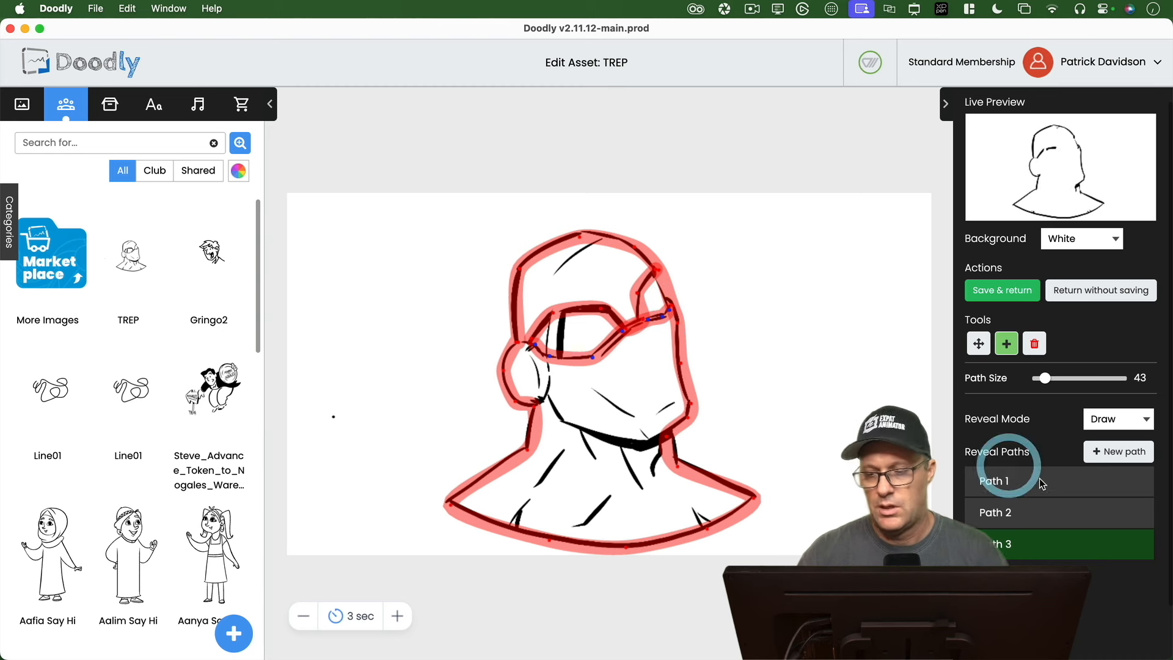
drag(619, 306, 567, 314)
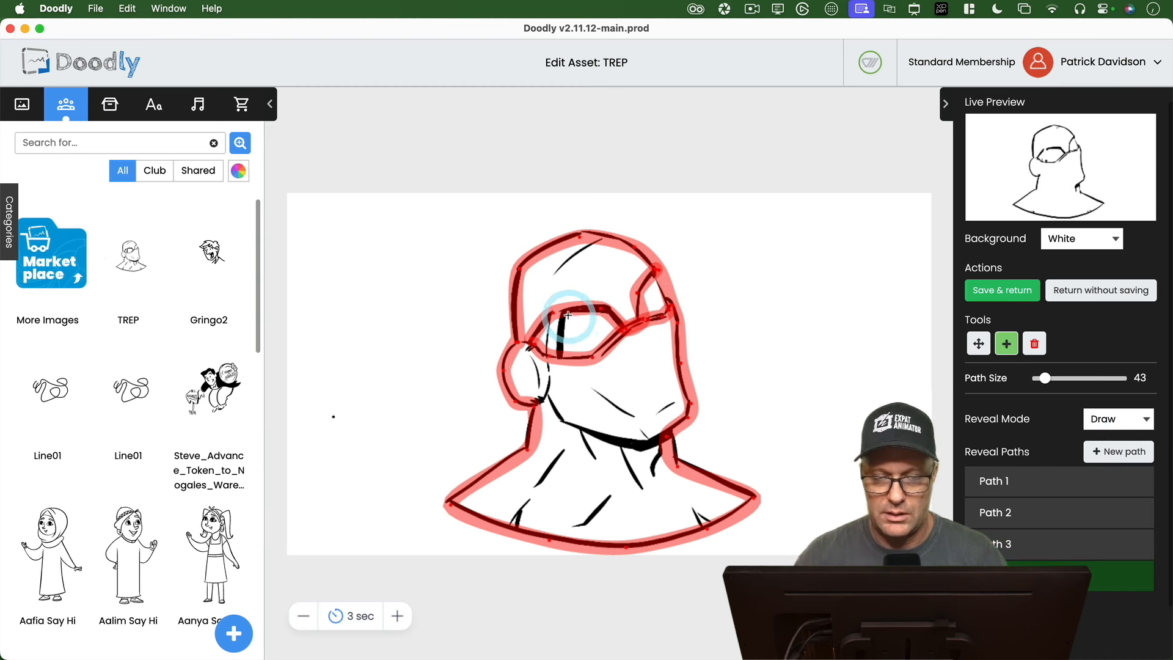
mouse_move(563, 357)
mouse_down()
mouse_move(557, 327)
mouse_move(520, 356)
mouse_move(545, 386)
mouse_up()
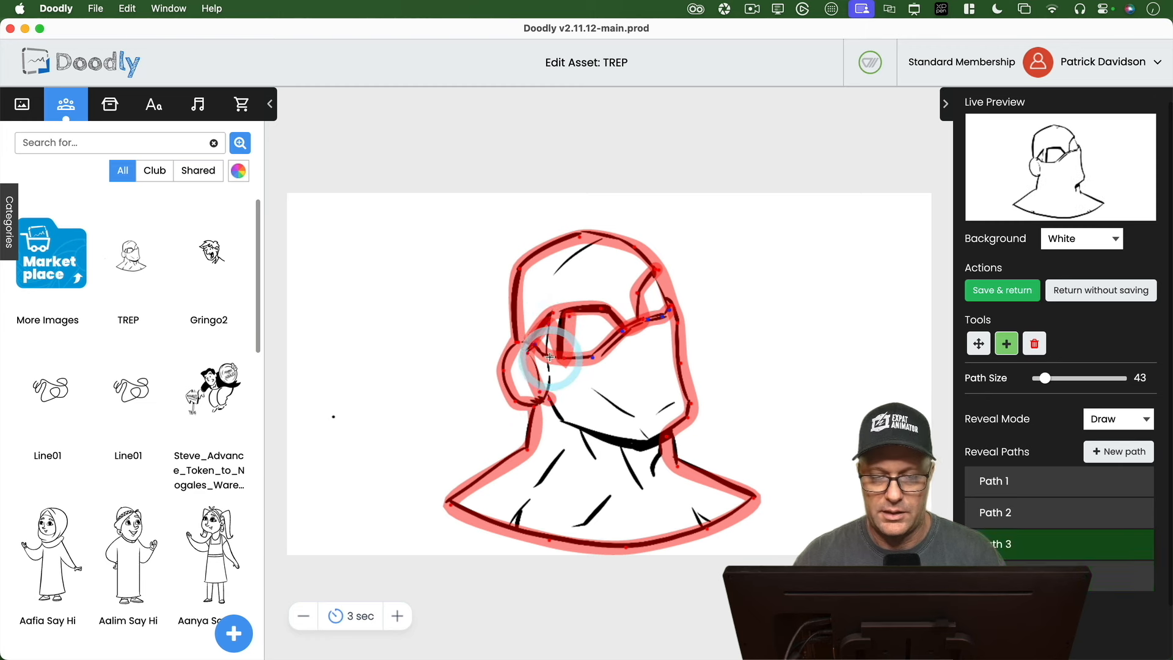
drag(550, 357, 552, 381)
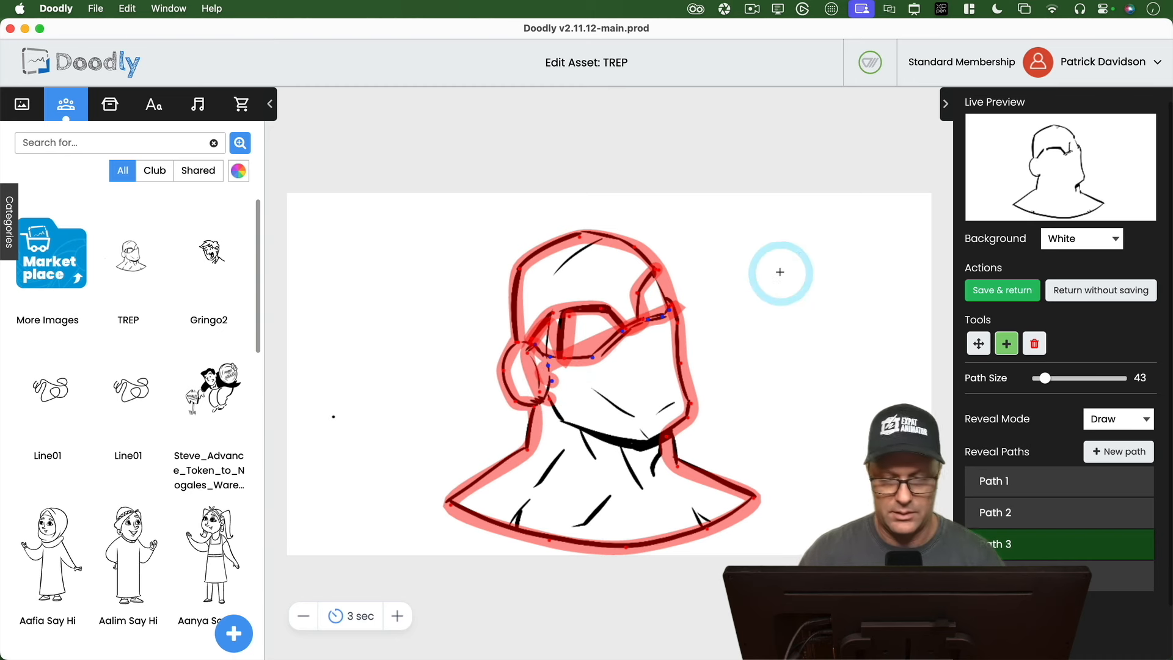
mouse_move(760, 283)
mouse_down()
mouse_move(620, 378)
mouse_move(558, 389)
mouse_move(573, 425)
mouse_up()
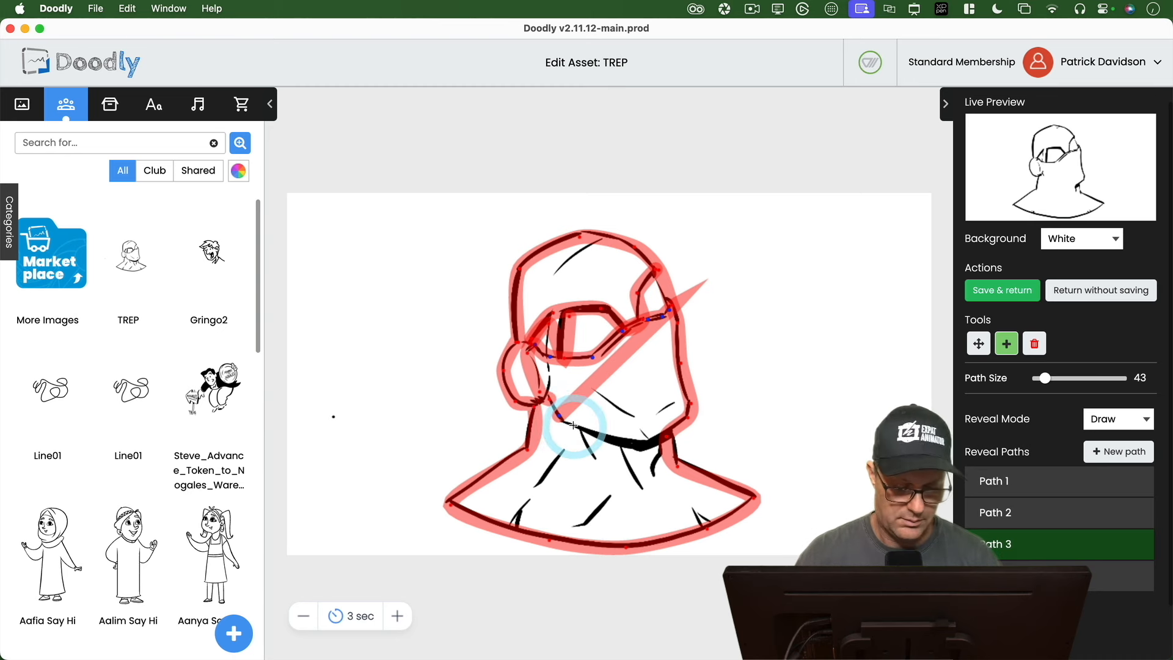
key(super+z)
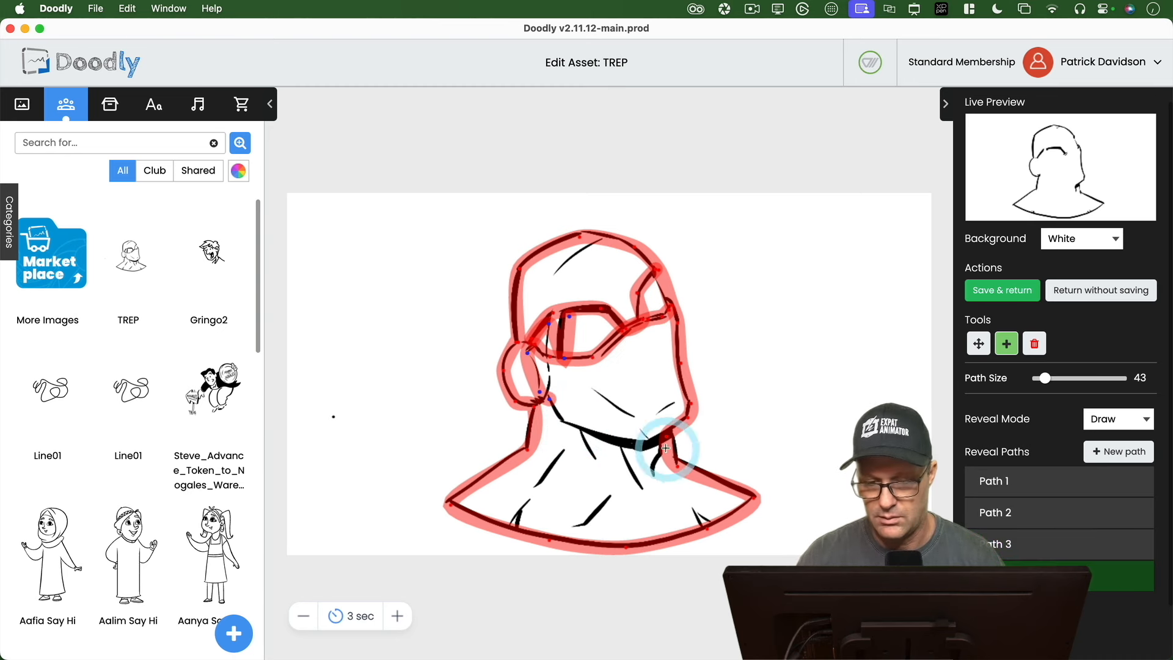
- Add a reveal path tracing the mask's jawline and the short neck line below the chin, undoing the stray segment to the shoulder crease
click(1099, 451)
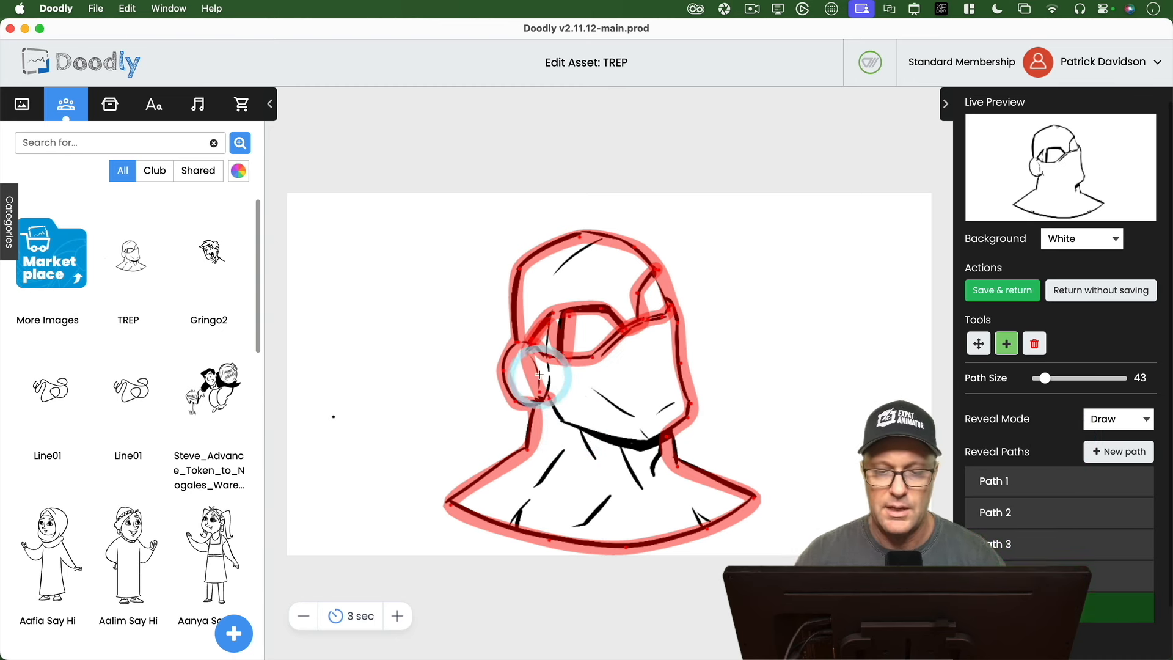
mouse_move(545, 362)
mouse_down()
mouse_move(556, 420)
mouse_move(643, 444)
mouse_move(659, 435)
mouse_move(653, 478)
mouse_move(709, 534)
mouse_move(686, 511)
mouse_up()
click(1118, 452)
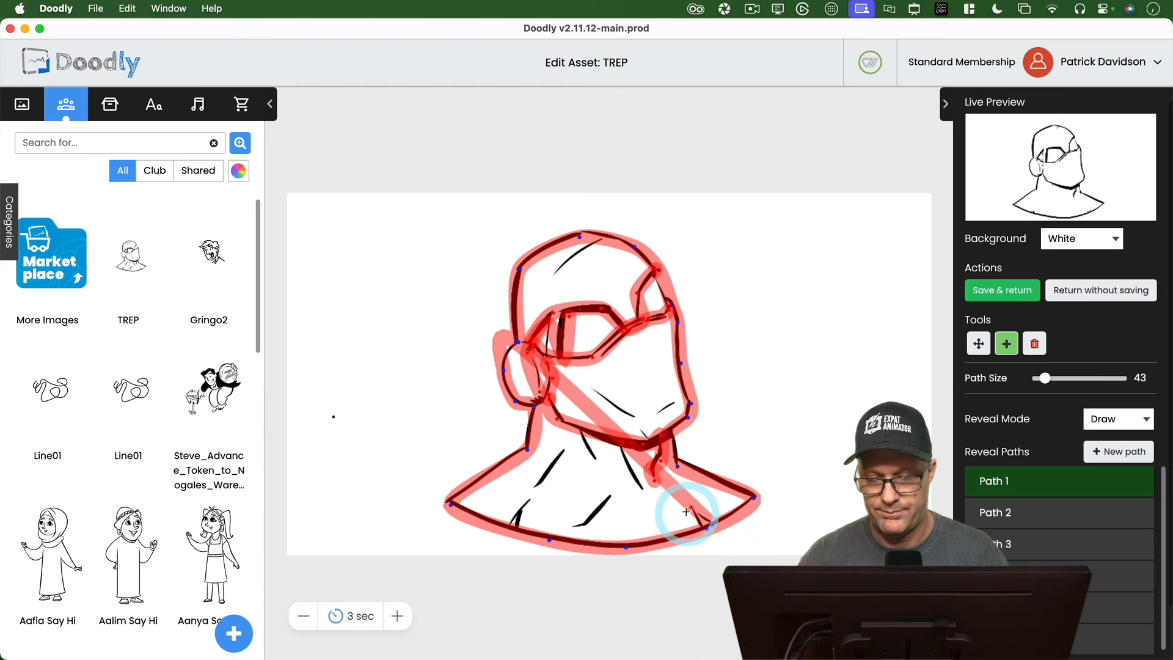
key(super+z)
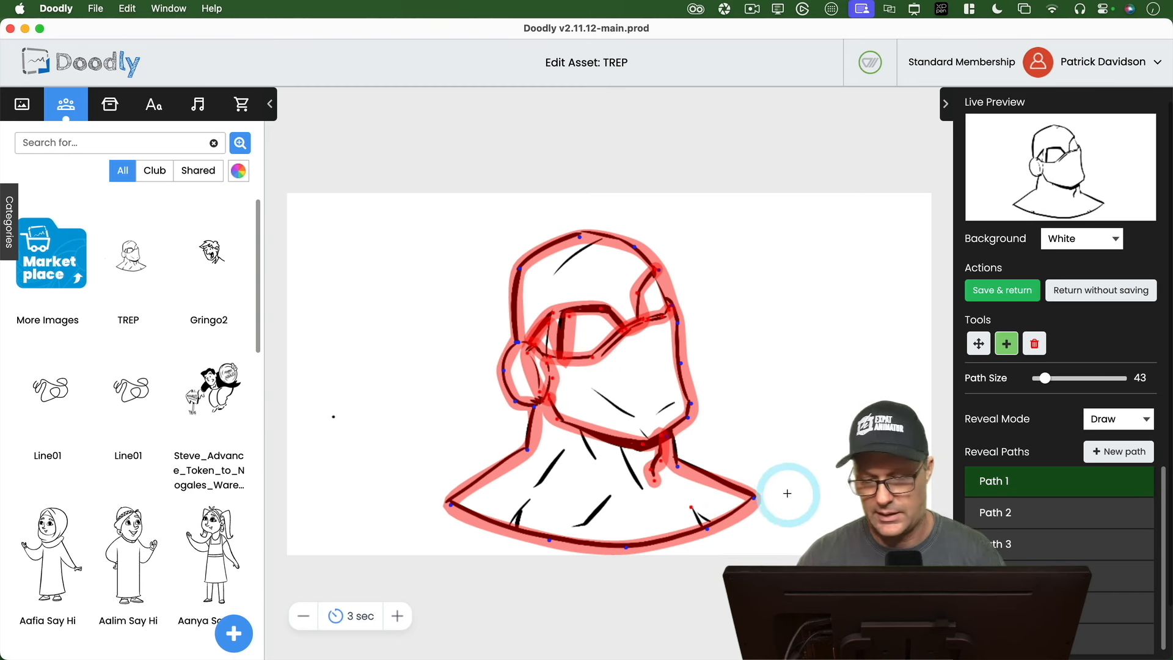
- Add a reveal path along the diagonal crease at the top of the head
scroll(1046, 544, down, 1)
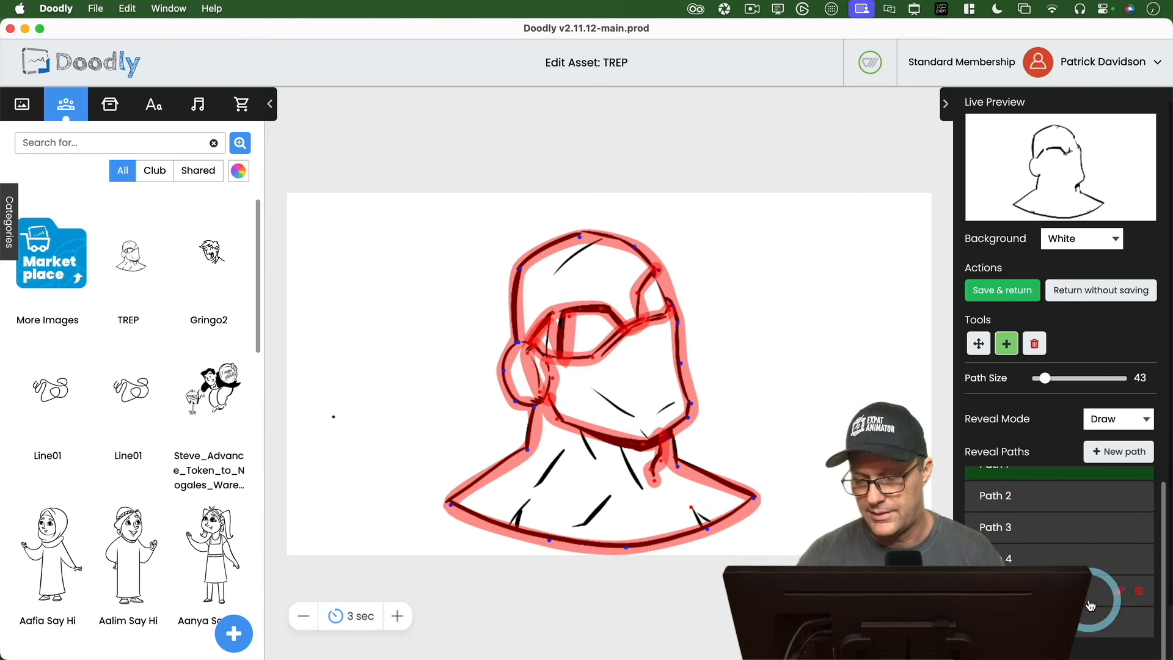
click(1129, 450)
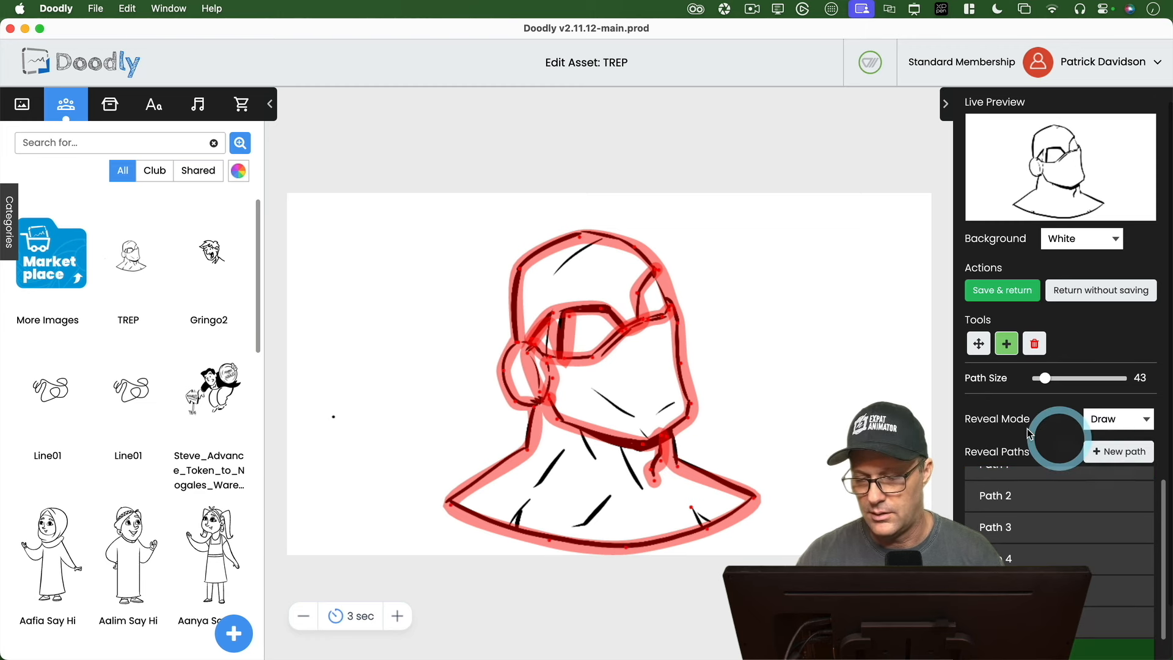
click(605, 239)
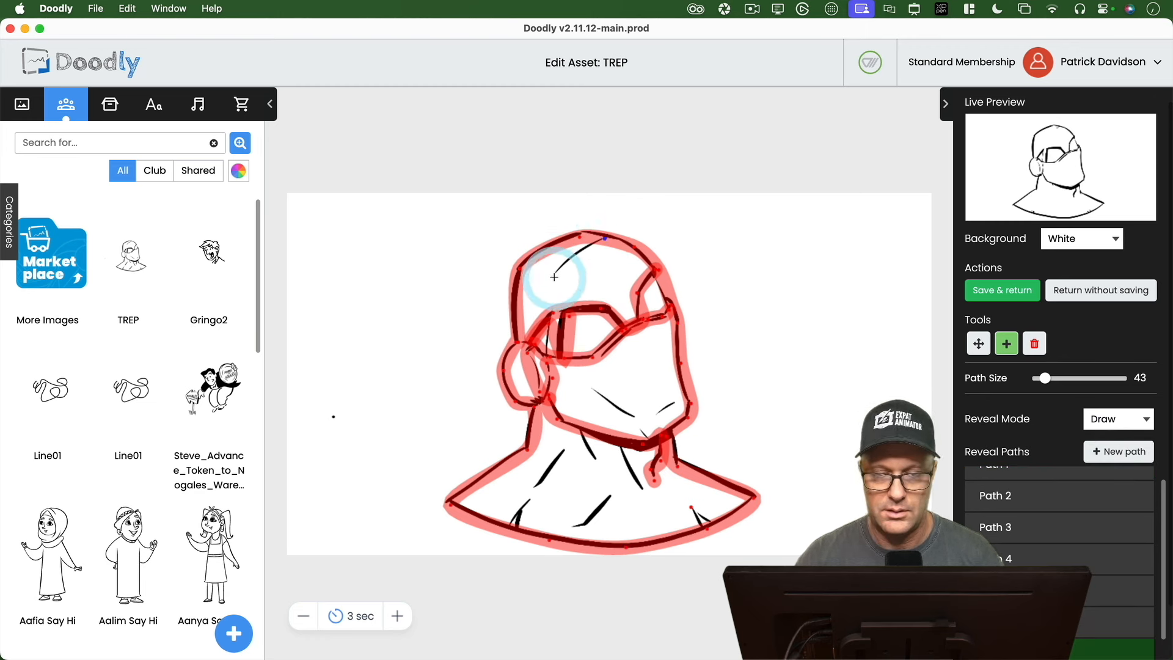
- Add a reveal path covering the two cheek creases, the small chin mark and the neck line directly beneath the chin
scroll(1078, 497, down, 1)
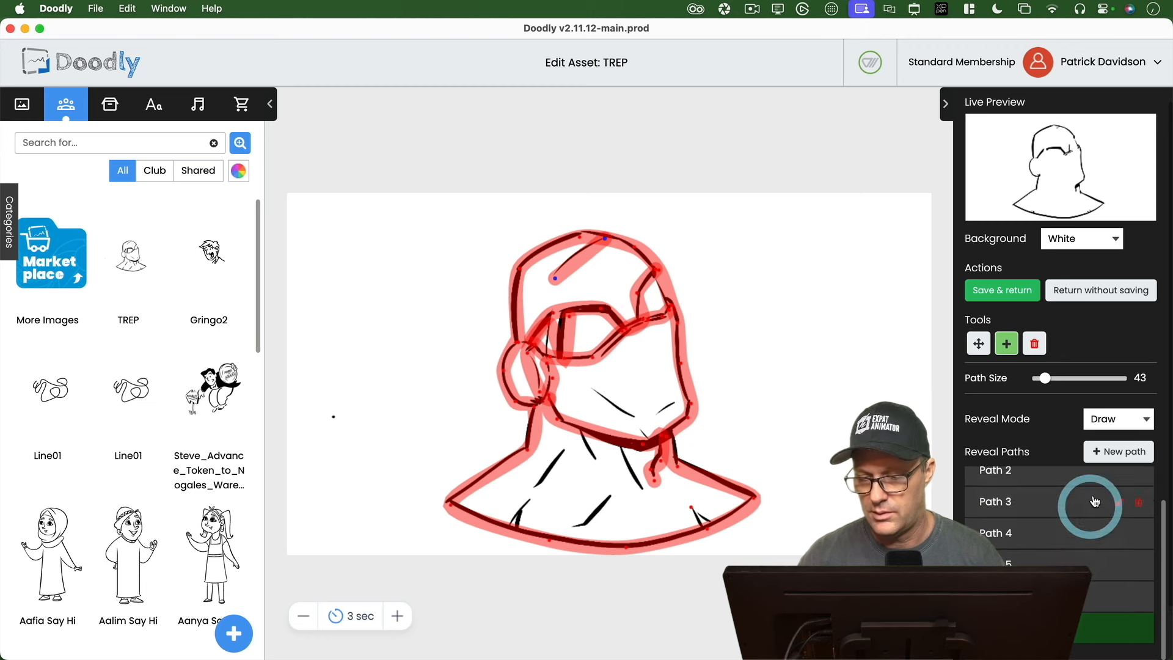
click(1103, 453)
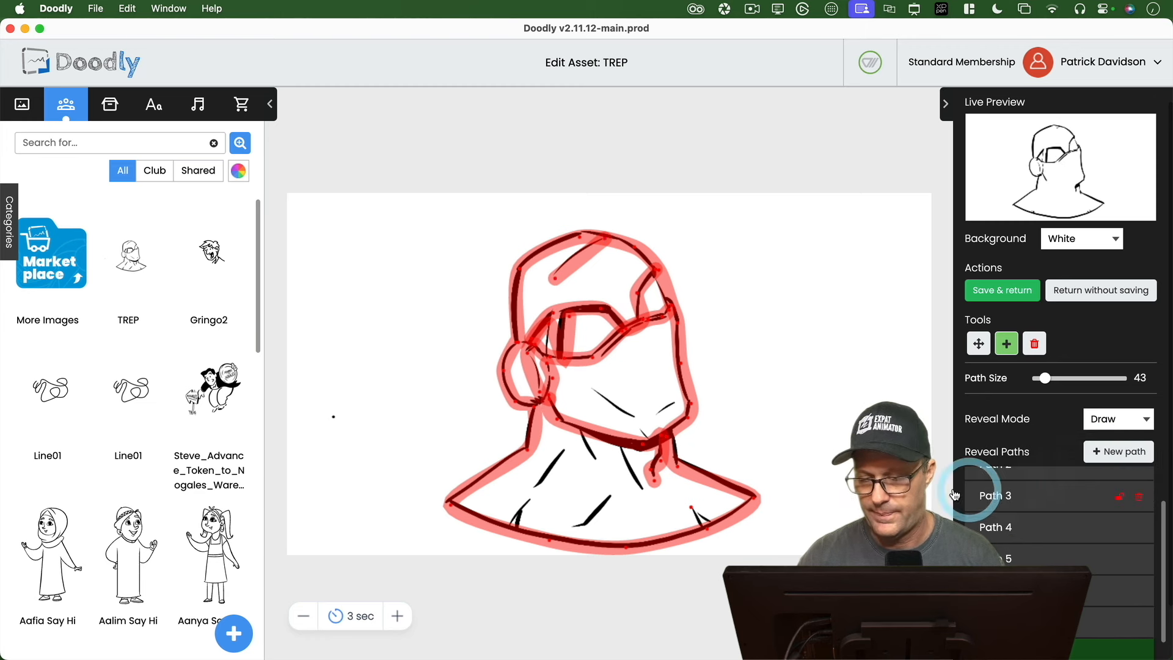
click(597, 393)
click(628, 416)
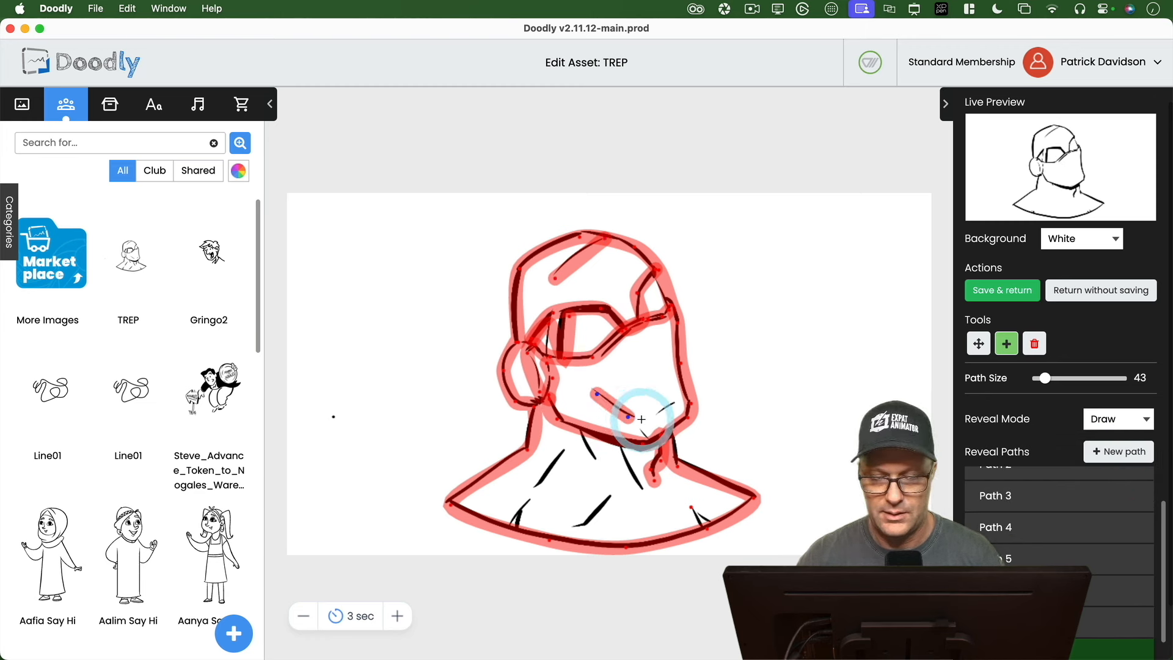
click(675, 404)
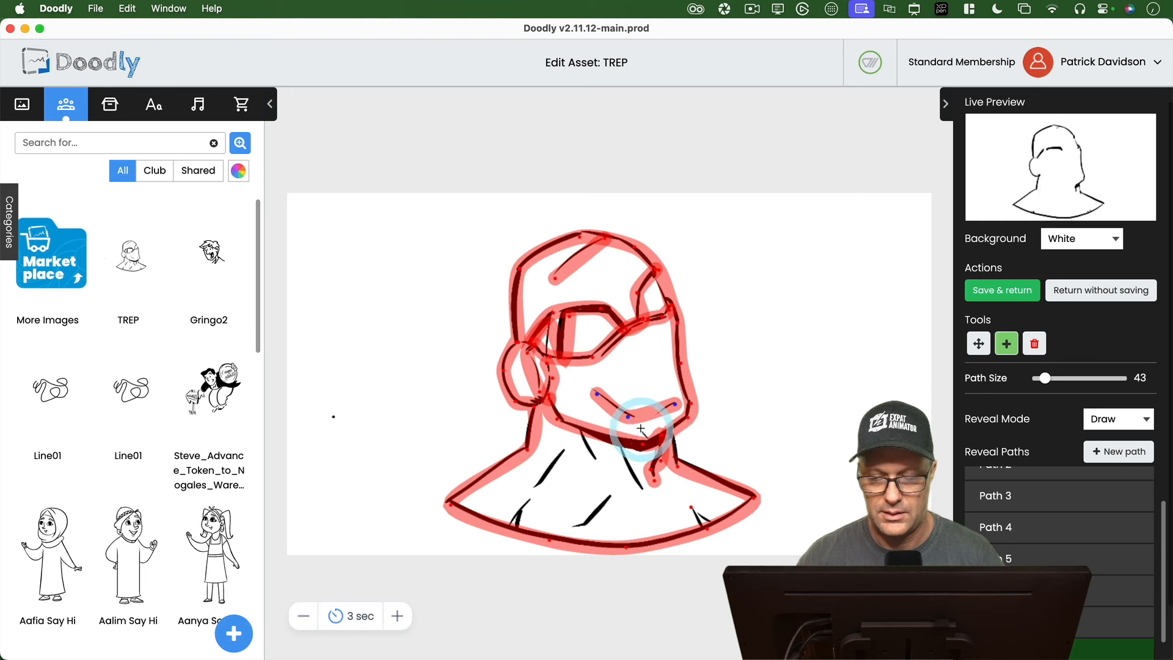
click(642, 429)
click(649, 438)
click(642, 487)
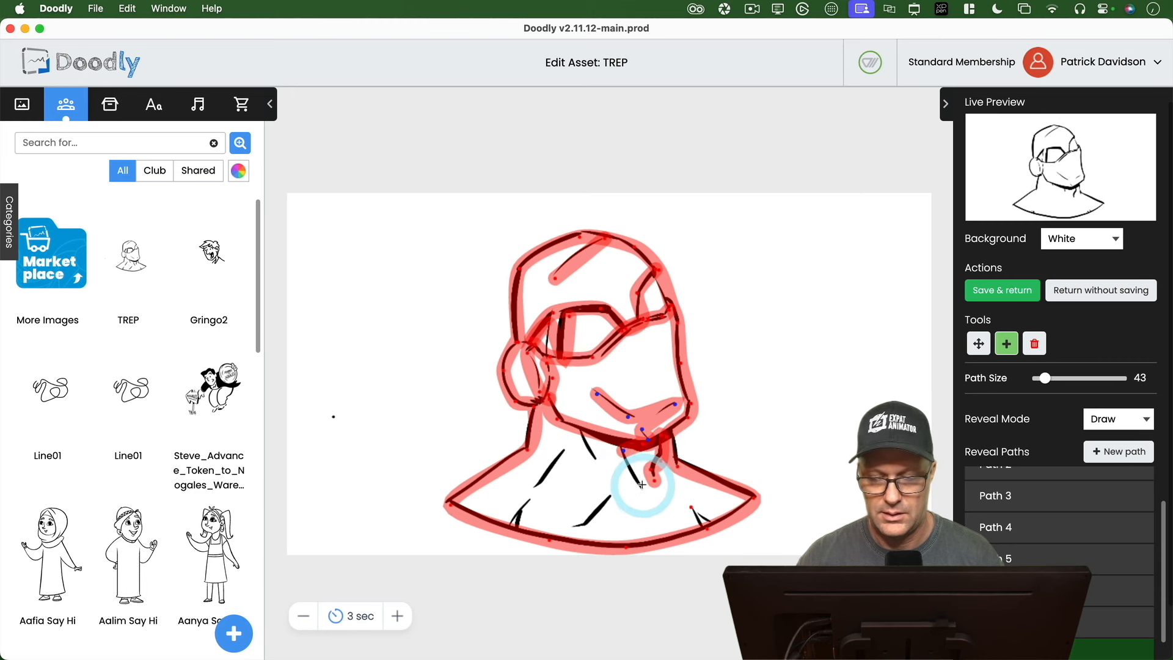
- Add a reveal path through the neck creases, running from the jaw down the centre, across the collar and up the left neck line
click(1107, 455)
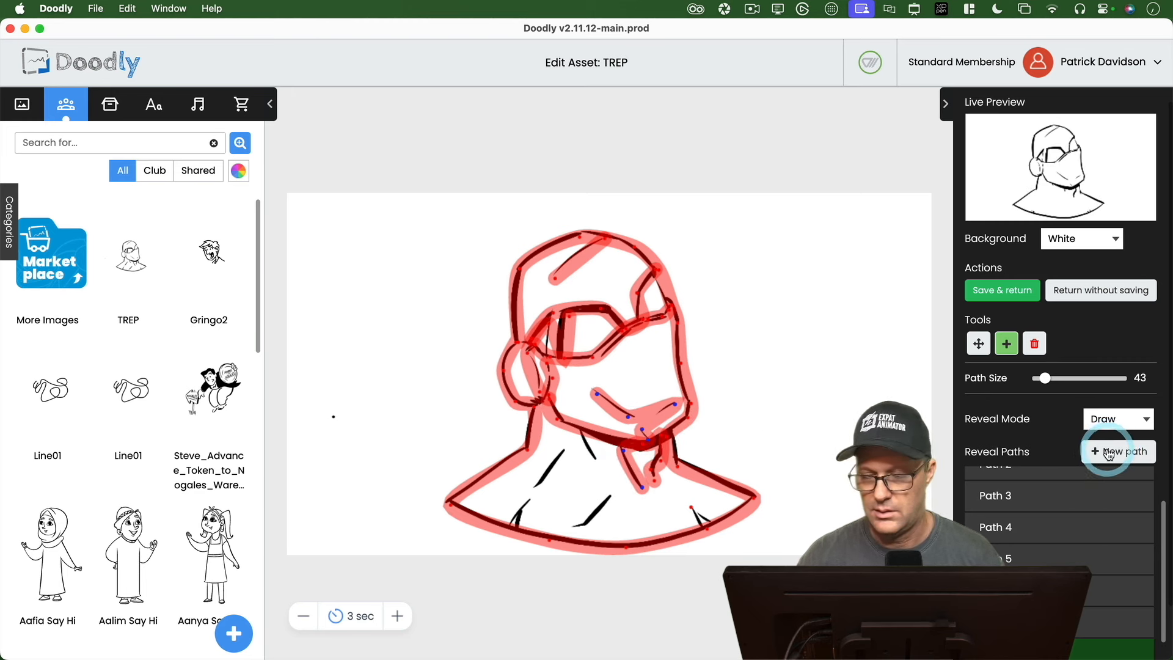
click(582, 435)
click(594, 459)
click(603, 485)
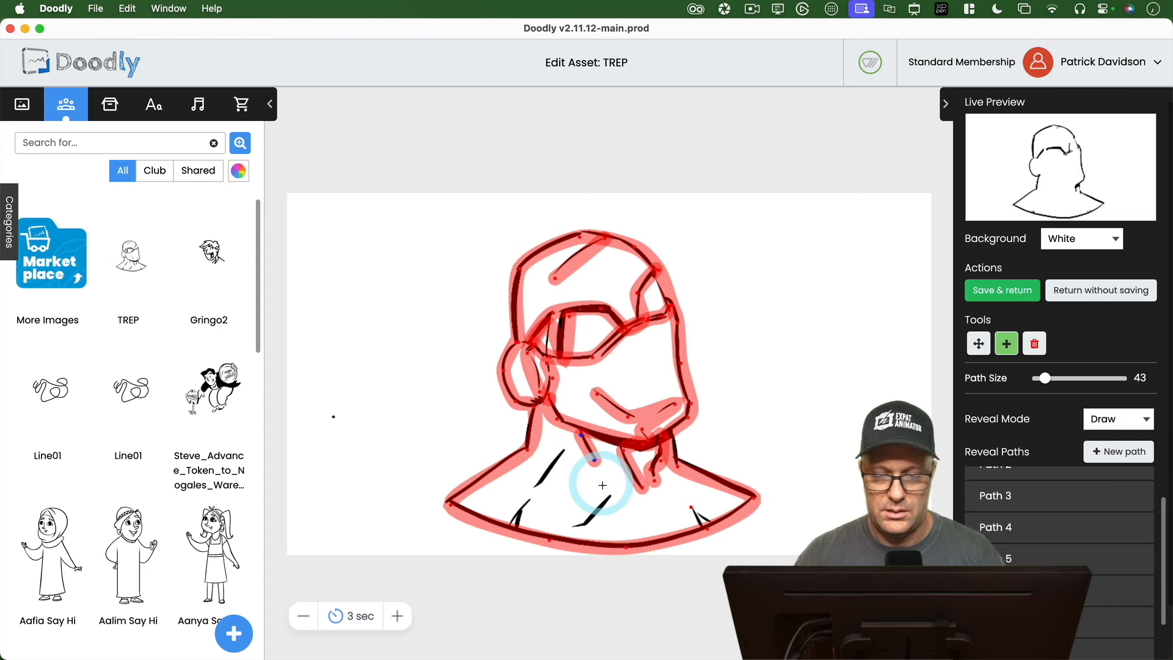
click(610, 500)
click(585, 523)
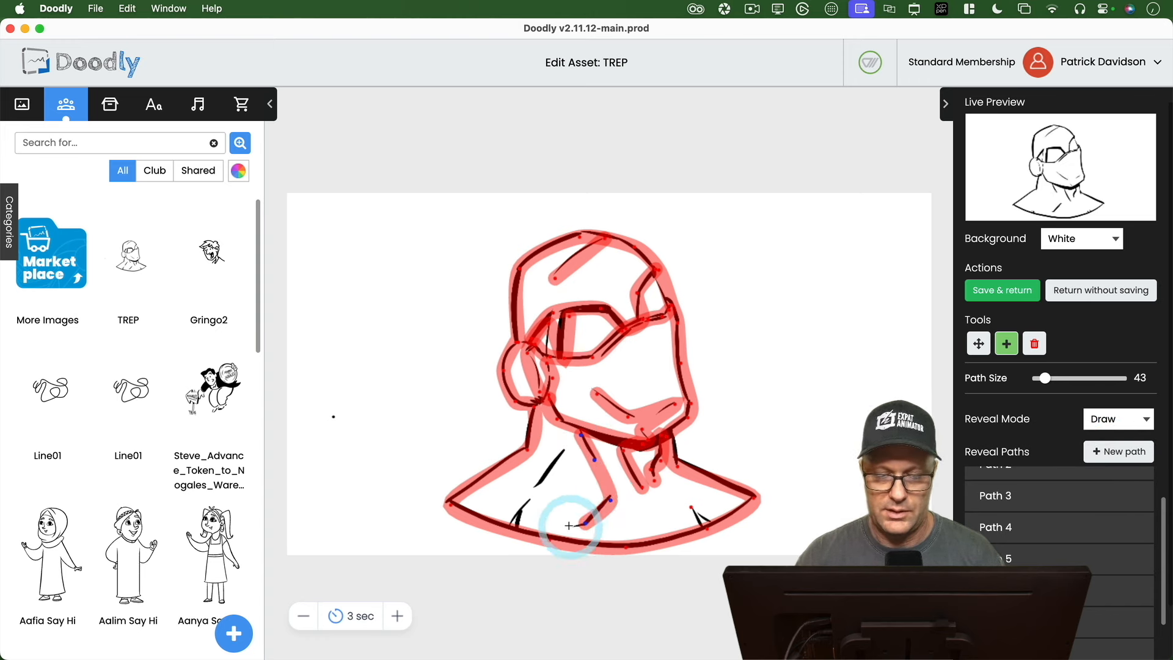
click(571, 526)
click(515, 527)
click(530, 500)
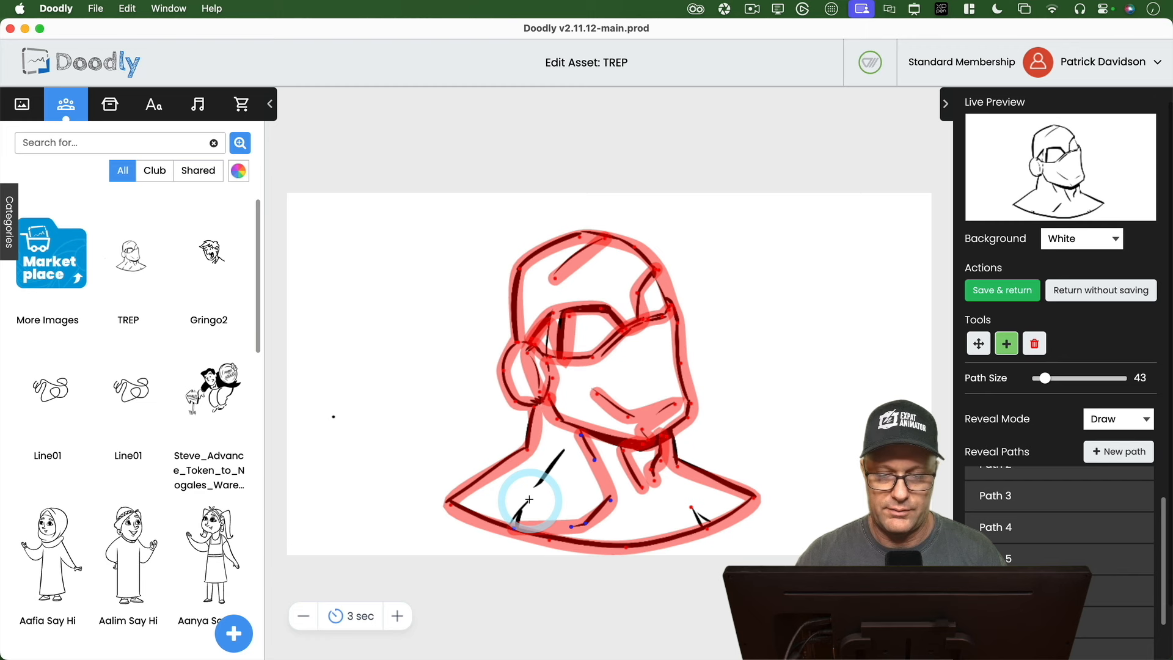
click(570, 446)
- Extend the unfinished path over the small crease on the right shoulder and save the edited TREP asset
click(691, 507)
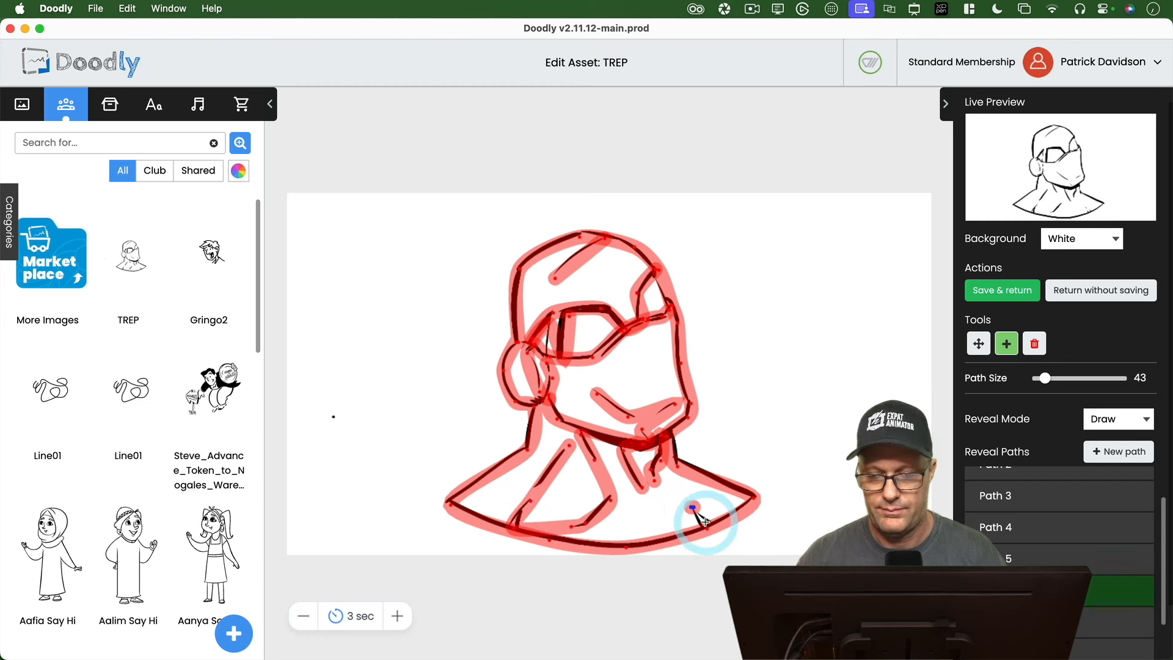
click(704, 526)
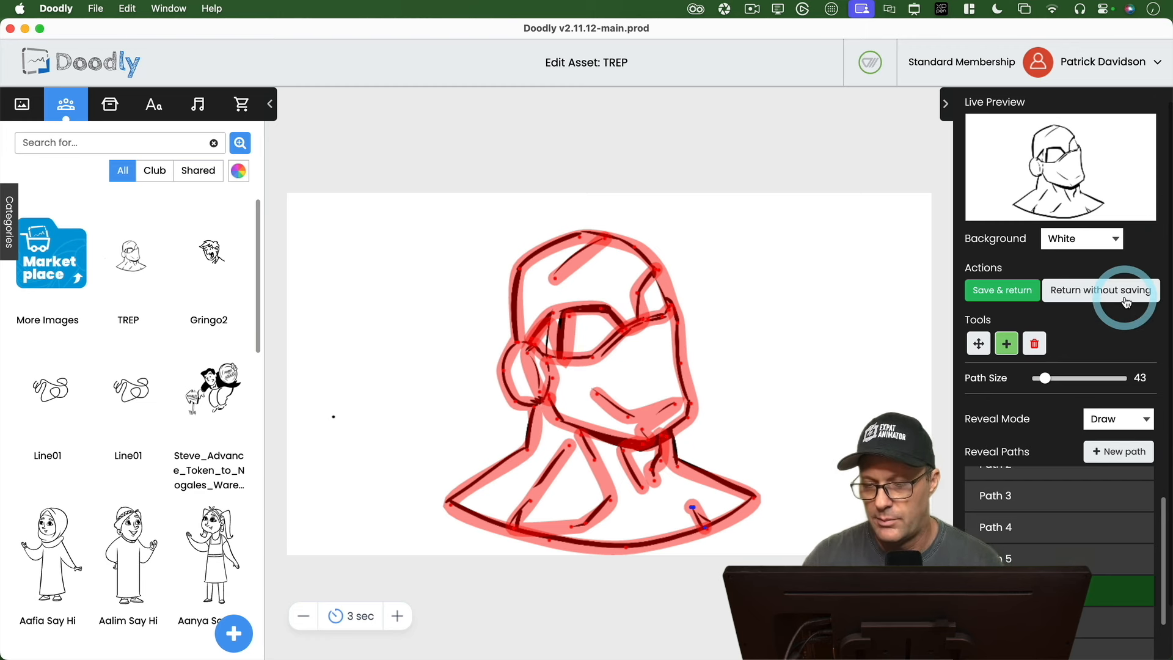
click(1006, 292)
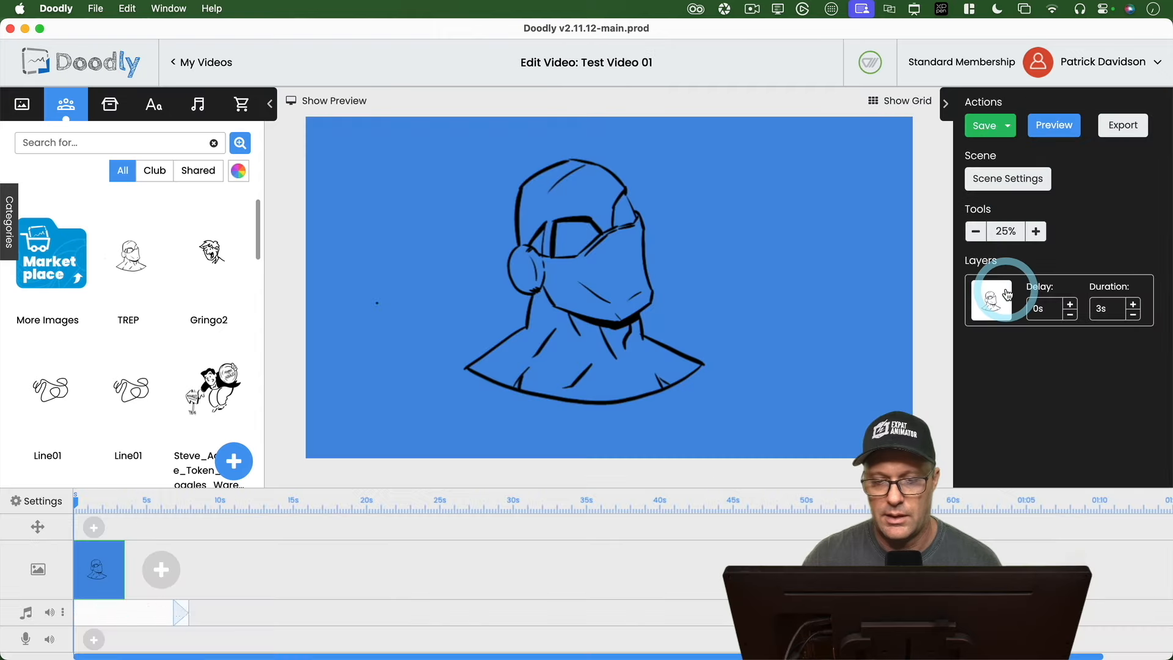
- Preview the video to check the drawing order of the traced TREP paths, then close the preview
click(1047, 129)
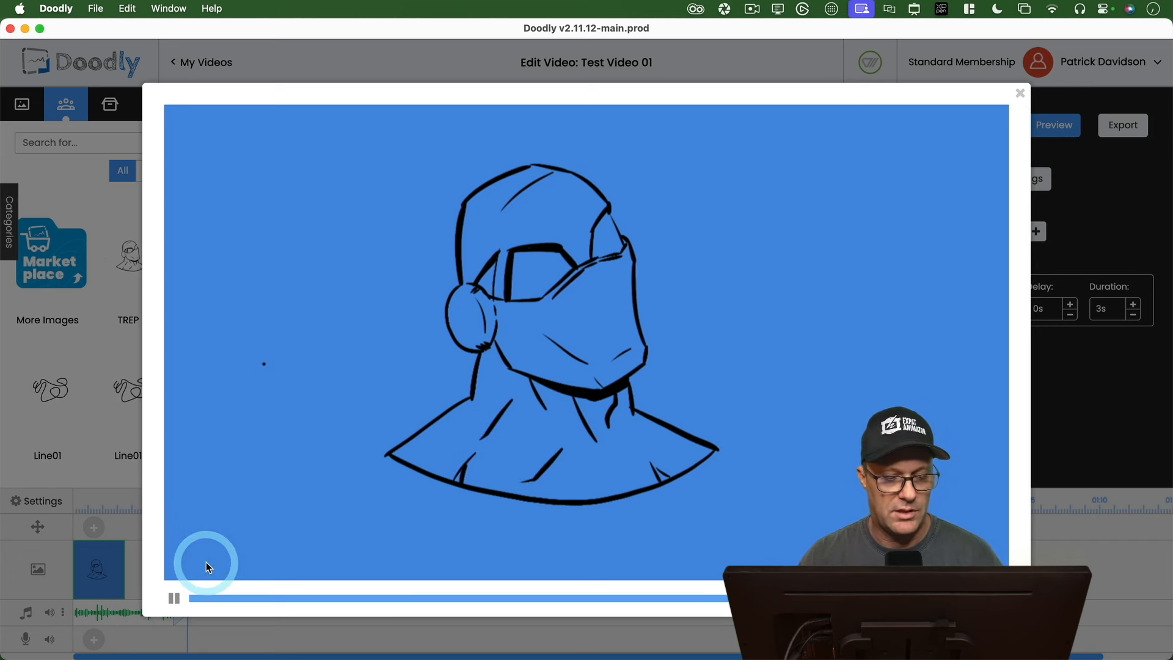
click(173, 601)
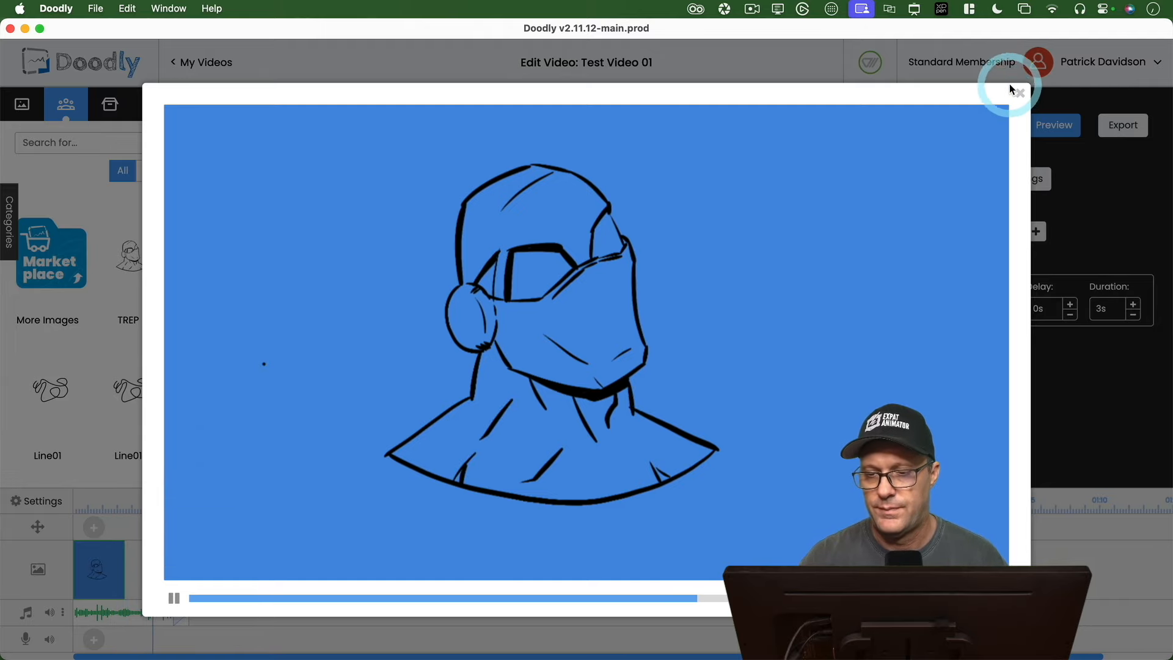
click(1020, 95)
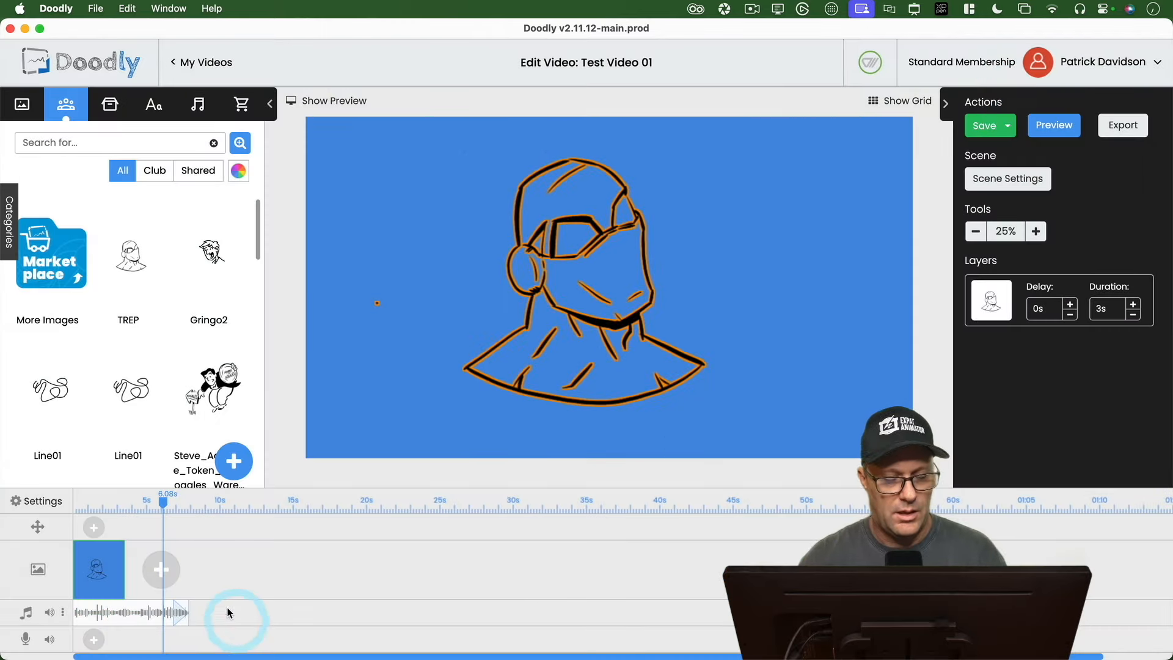
- Adjust the scene's length on the timeline to match the music track, giving the TREP layer a duration of 7.3 s
click(120, 579)
drag(124, 569, 179, 575)
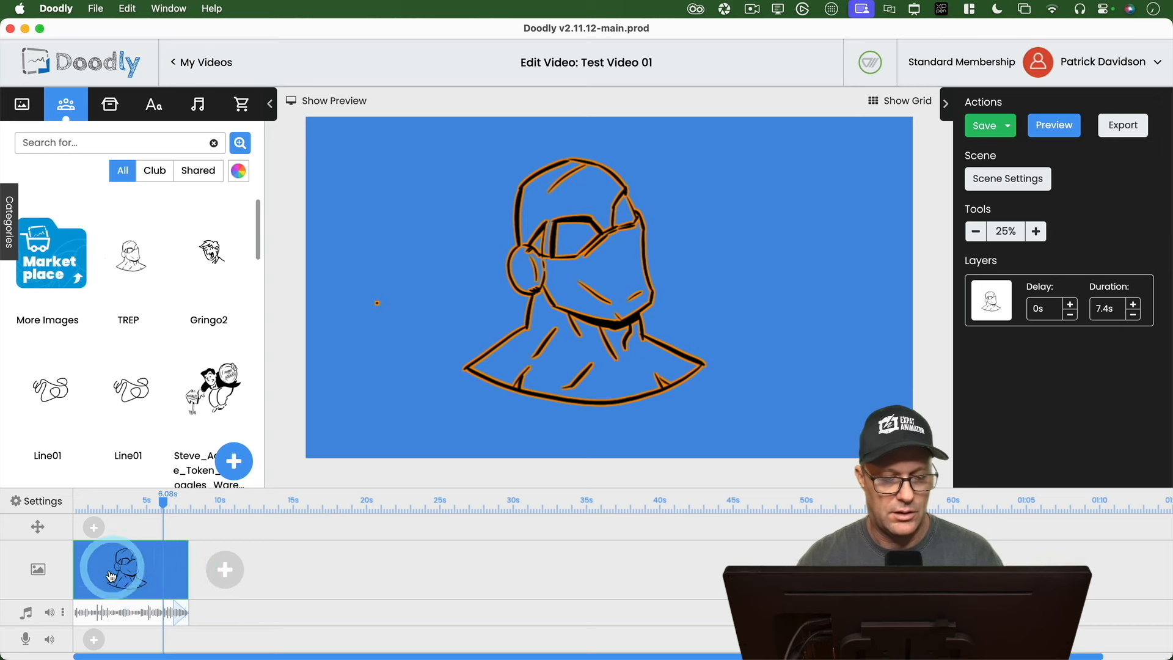
click(878, 264)
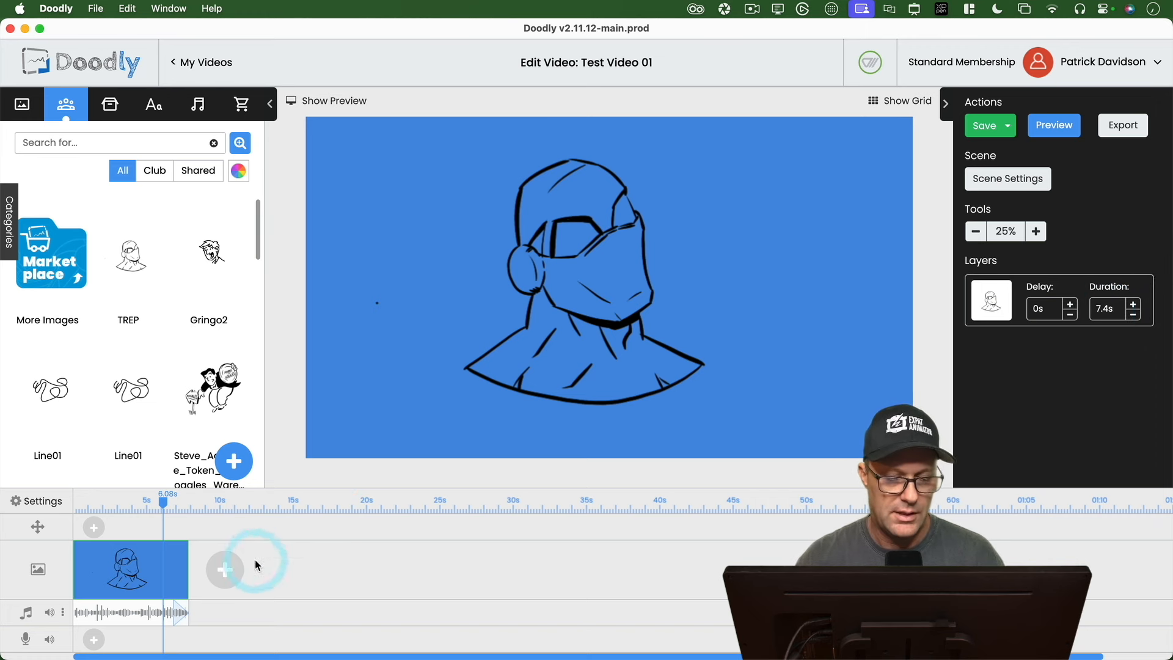
drag(187, 577, 121, 570)
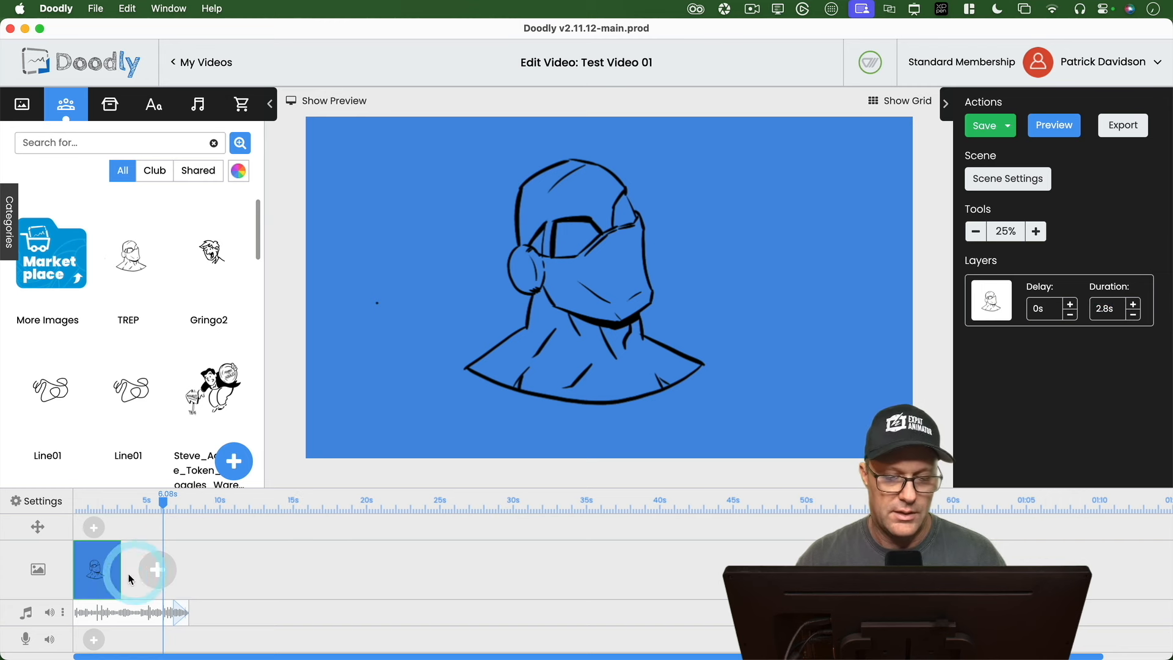
drag(119, 574, 184, 572)
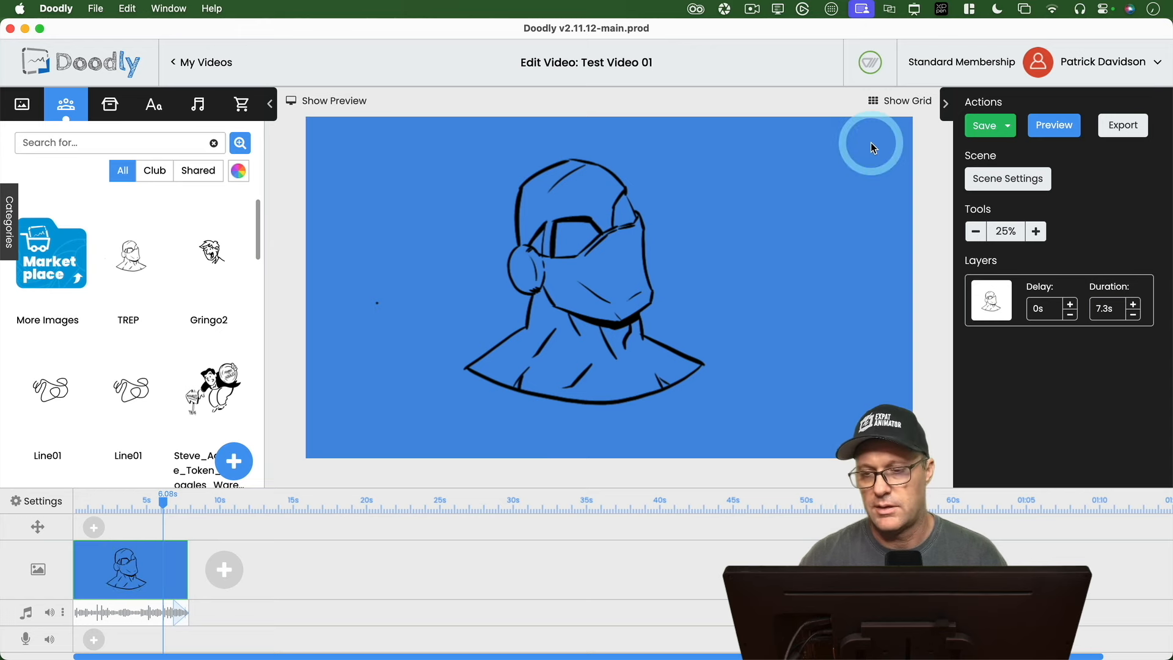
- Preview the video at its new scene length and close the preview
click(1055, 124)
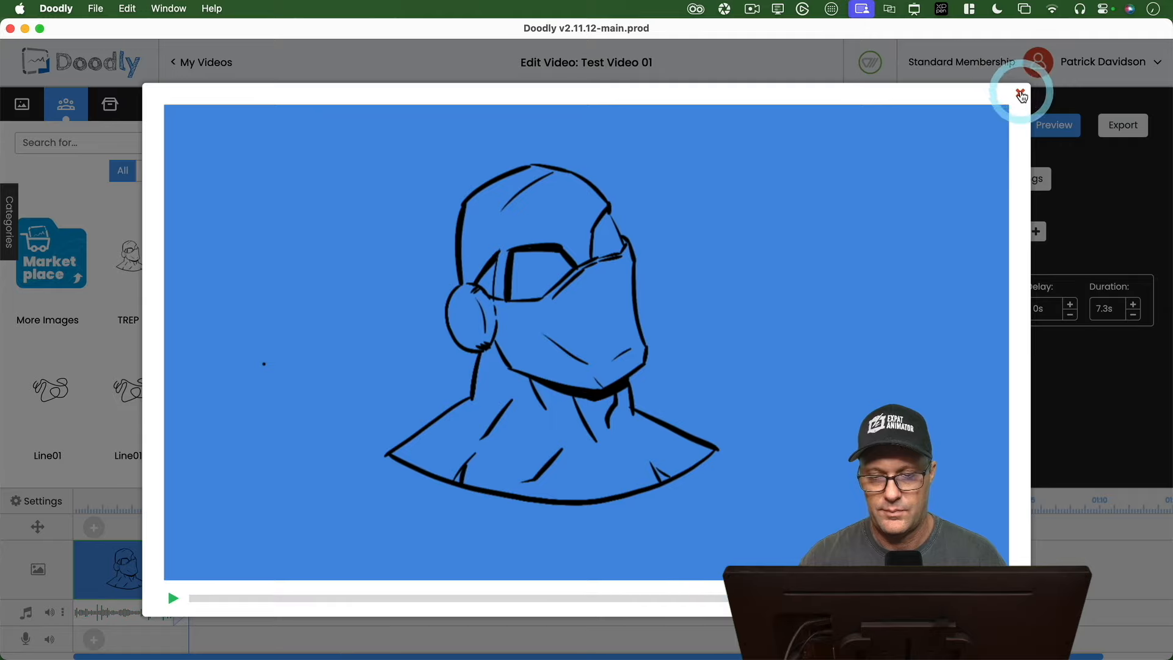
click(1019, 93)
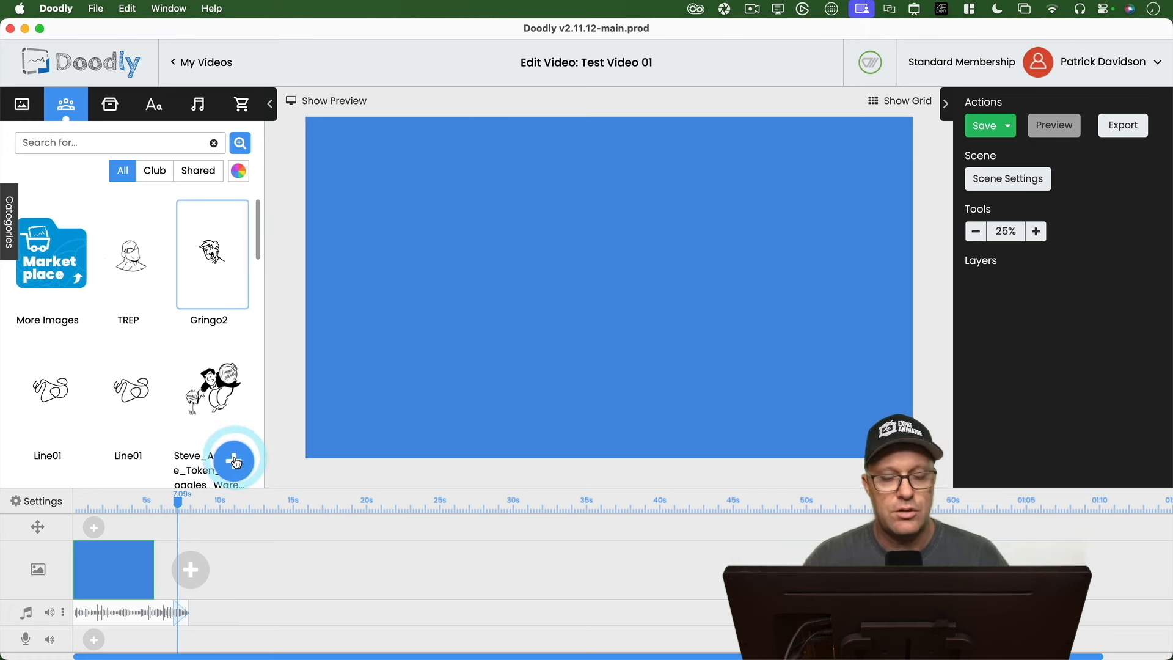
- Import Gringo.svg from the Desktop as a new character titled Gringo
click(236, 461)
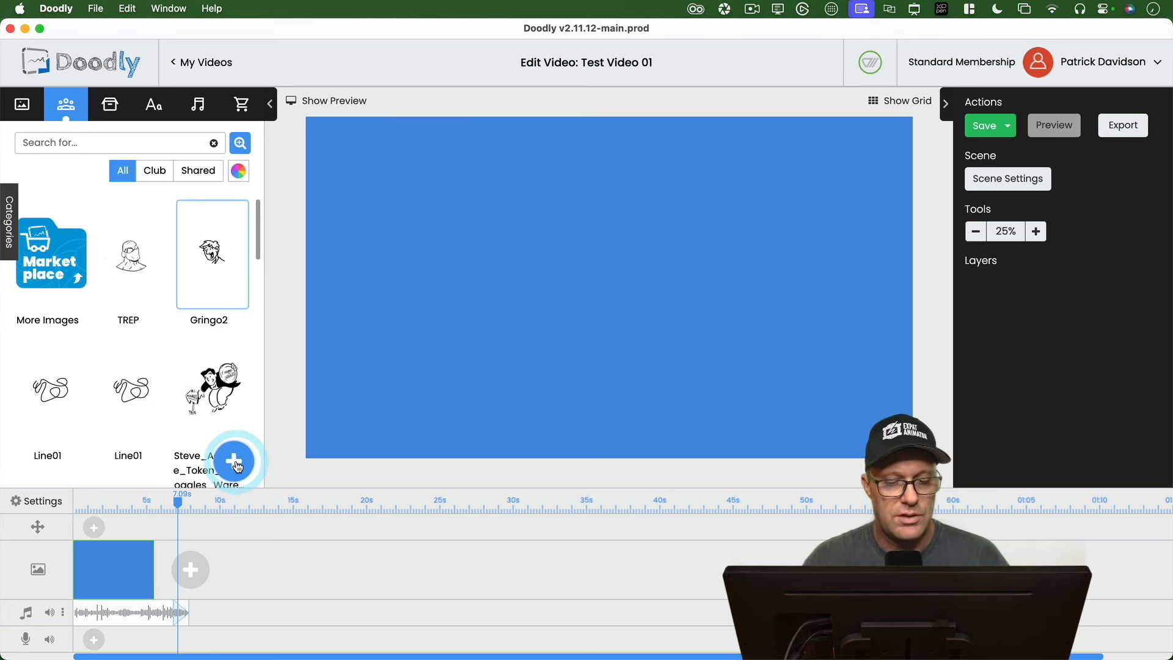
click(573, 351)
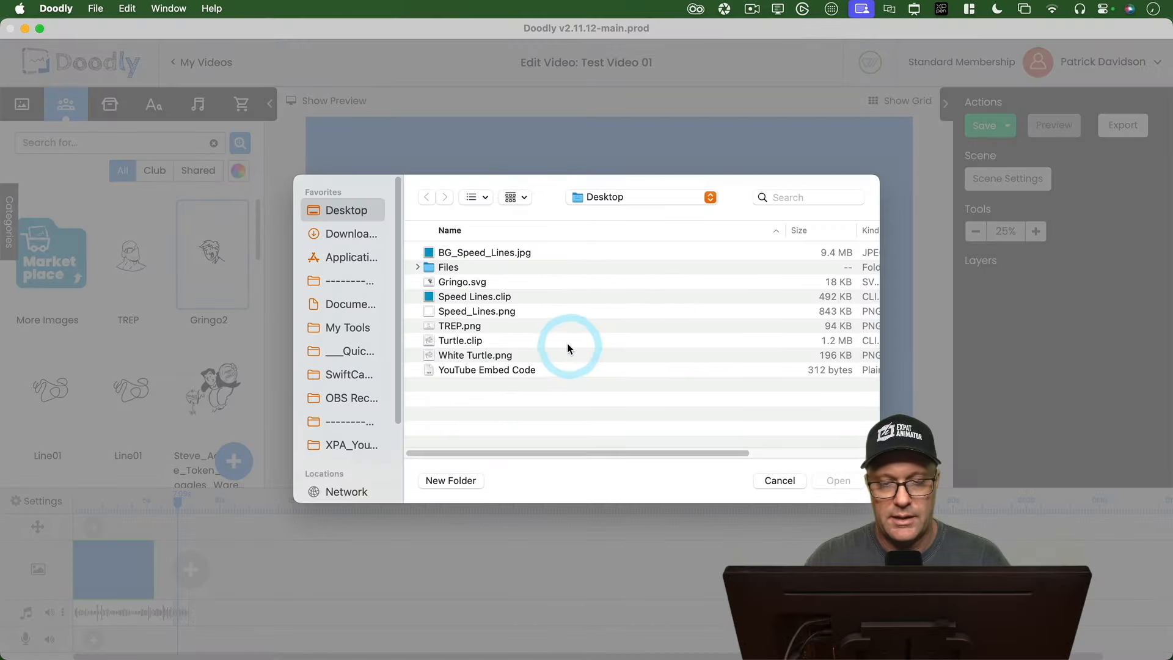
click(460, 282)
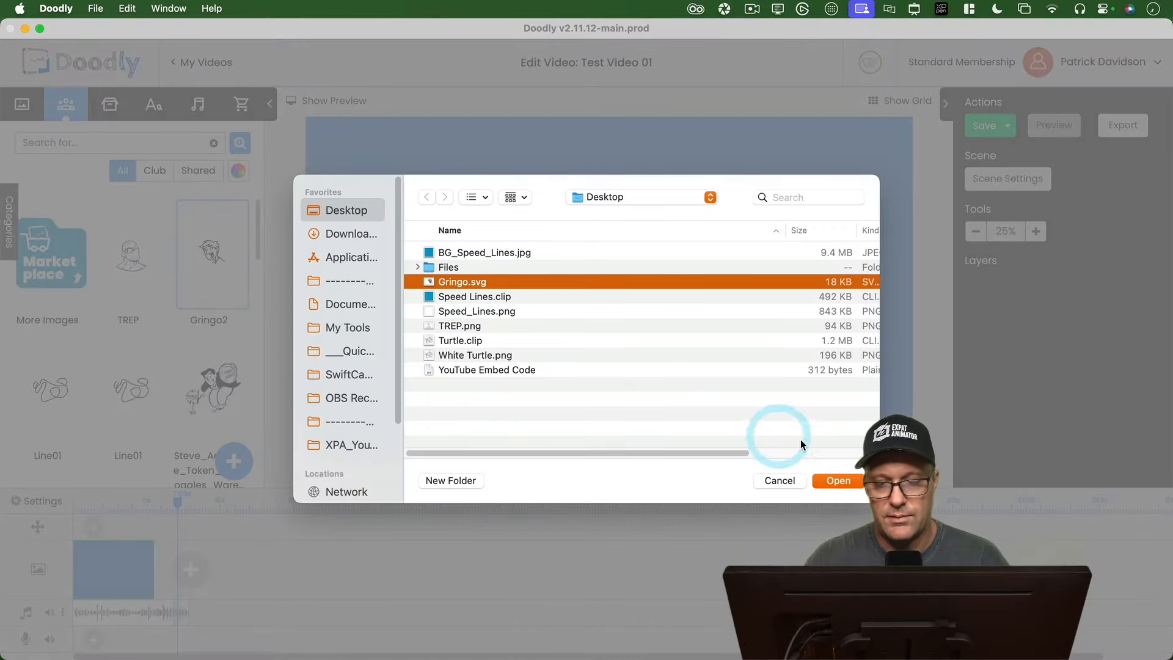
click(831, 479)
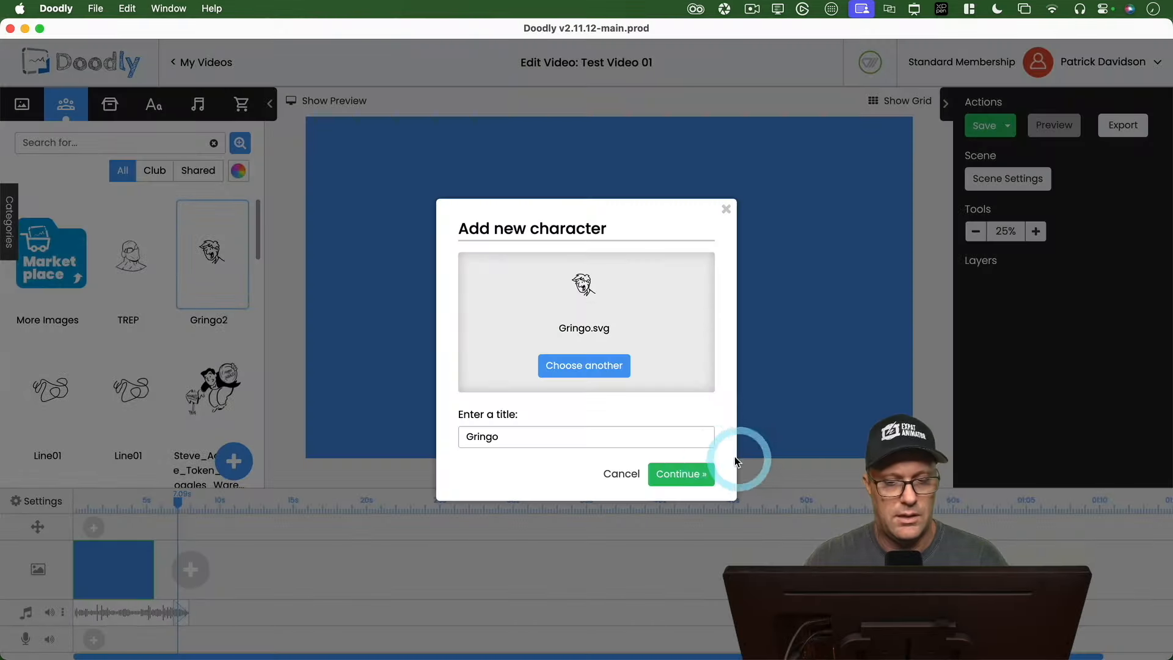
click(683, 474)
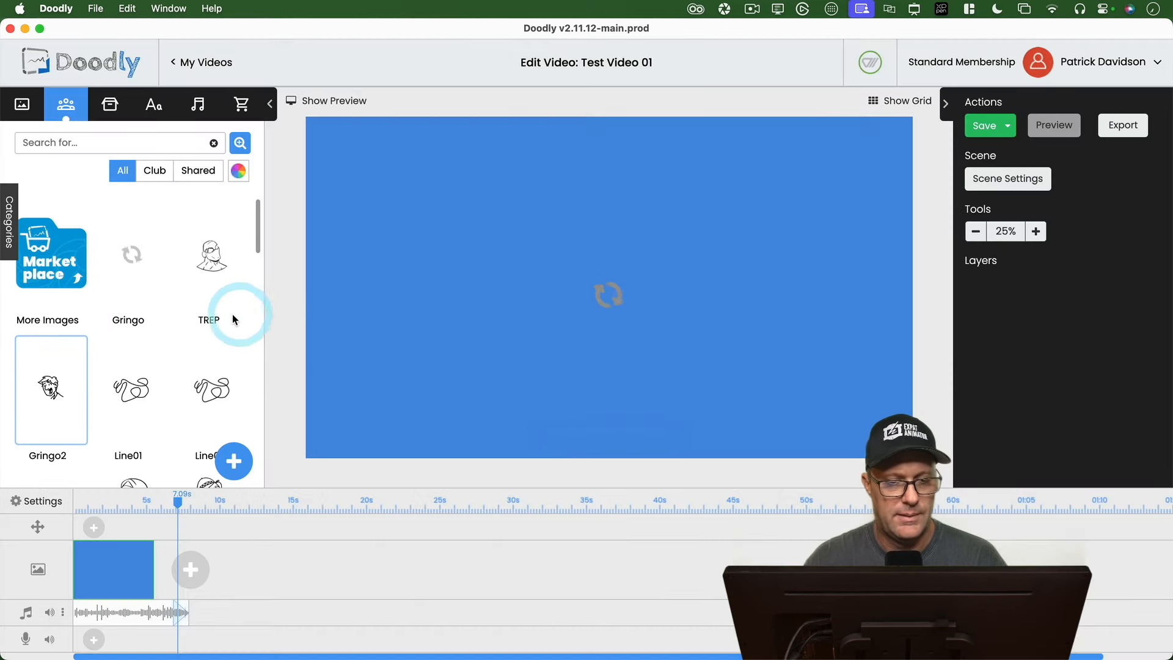
- Add the Gringo character to the empty scene, enlarge it to nearly fill the canvas, and reposition it
click(130, 251)
click(611, 301)
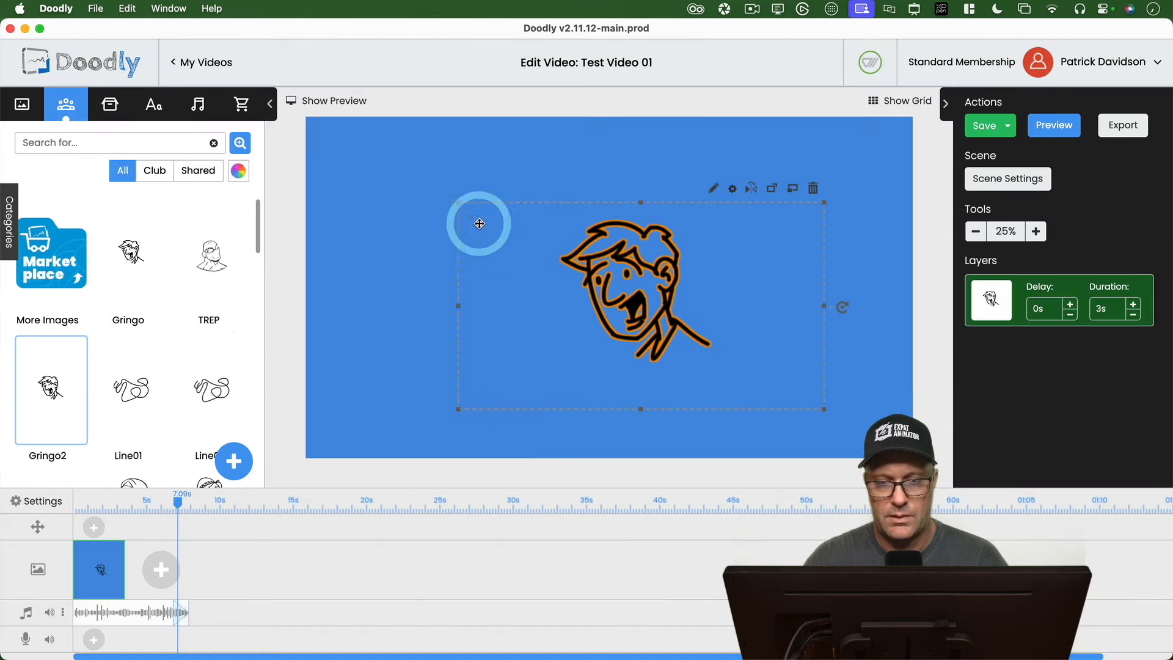
drag(458, 201, 342, 149)
drag(824, 407, 908, 455)
click(658, 301)
mouse_move(657, 301)
mouse_down()
mouse_move(657, 312)
mouse_move(648, 297)
mouse_up()
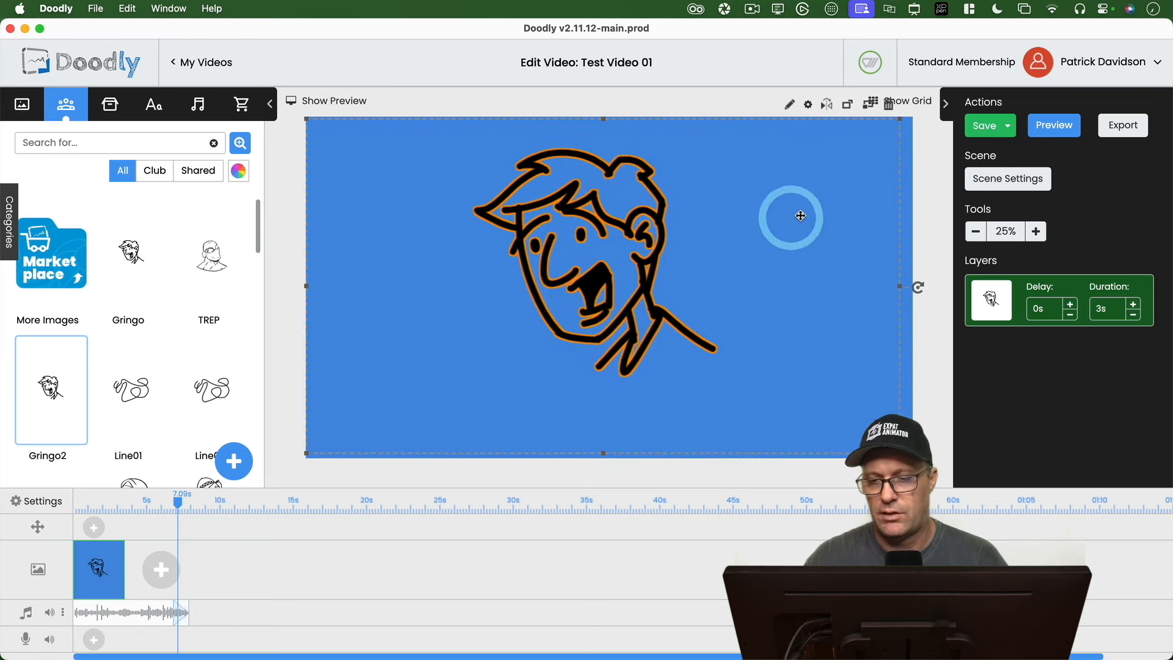
- Preview the video with the Gringo character, close the preview, and save the video
click(1059, 129)
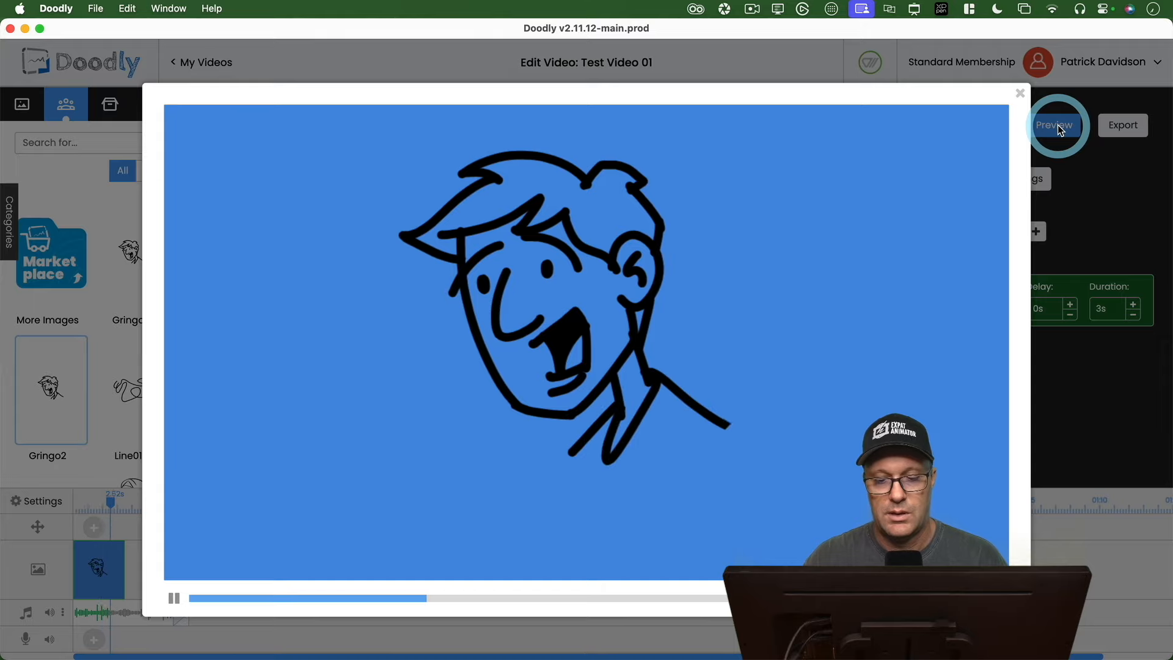
click(1019, 97)
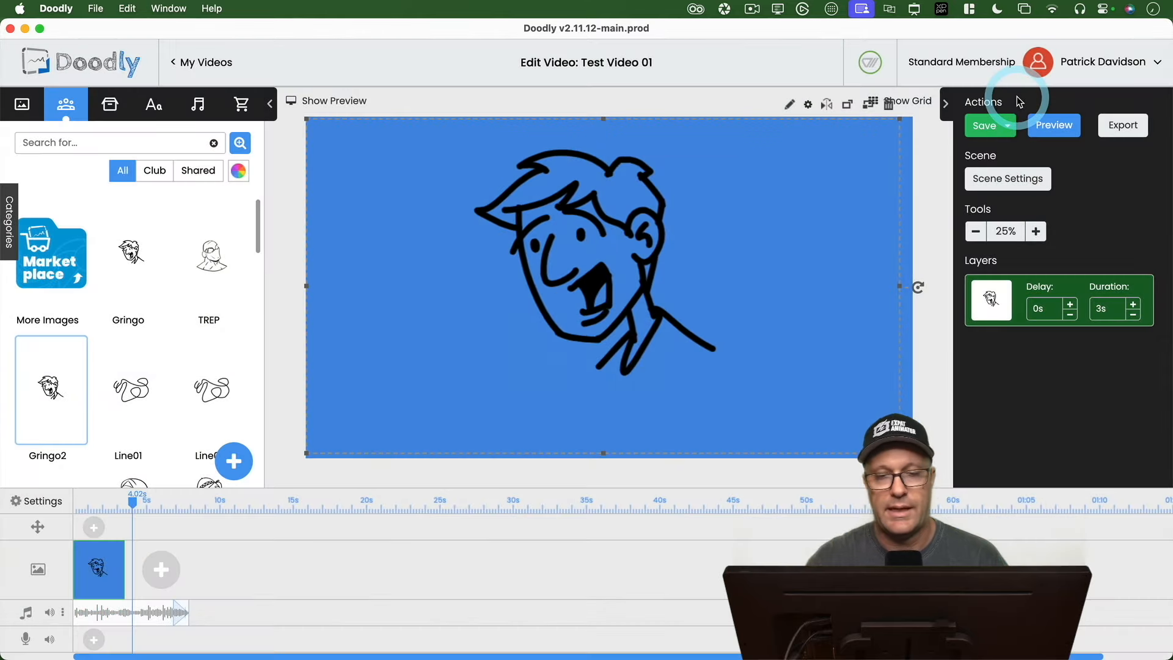
click(1011, 119)
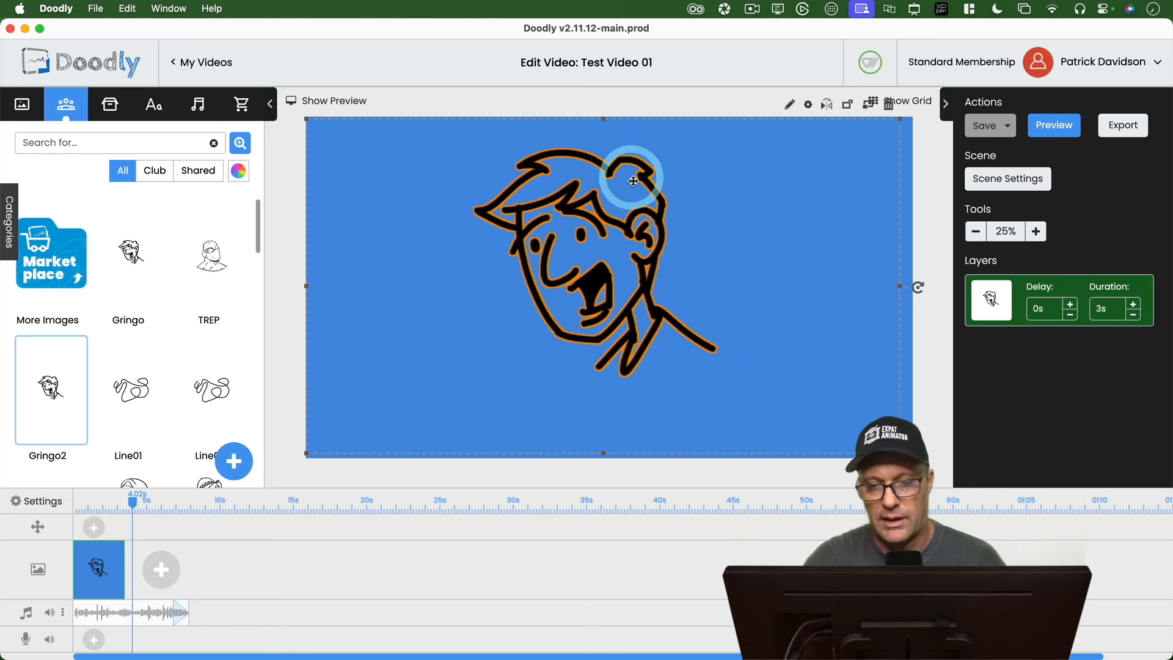
- Replace the Gringo asset's reveal path with the paths loaded from its SVG, check the path list, and save the asset
click(790, 104)
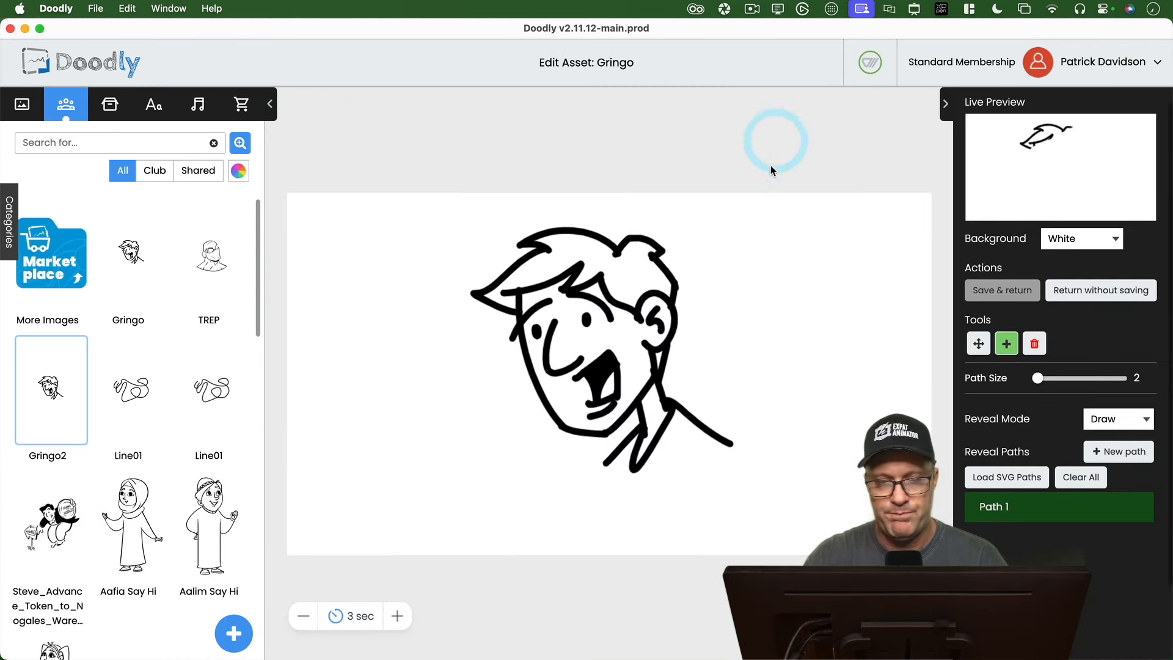
click(1009, 483)
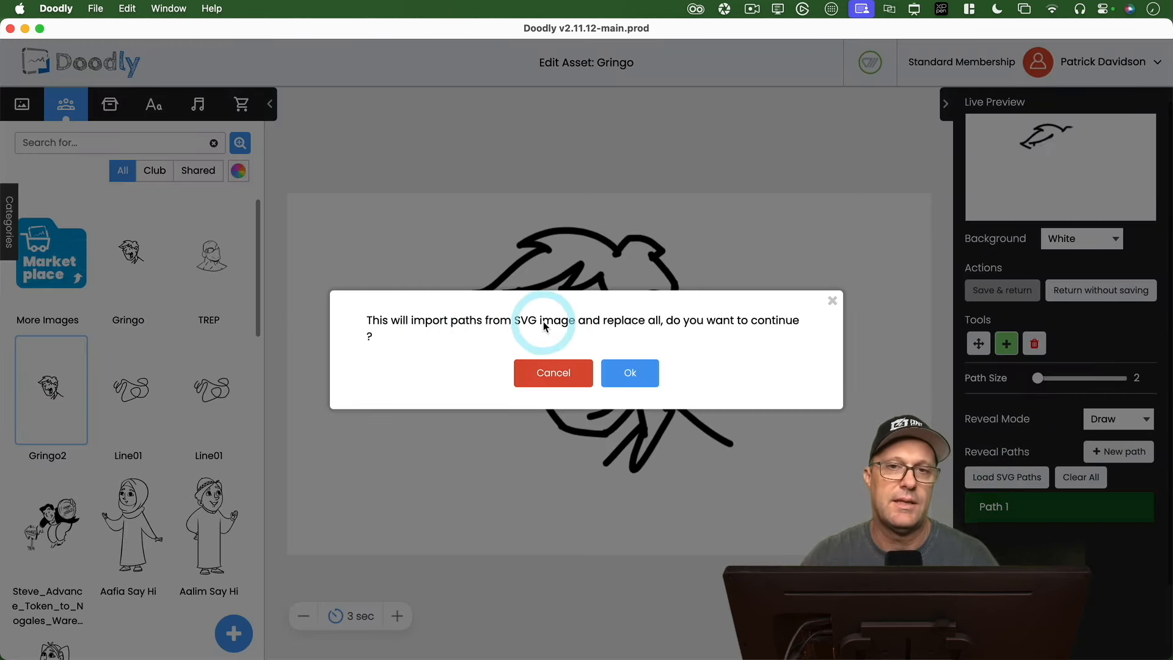
click(633, 374)
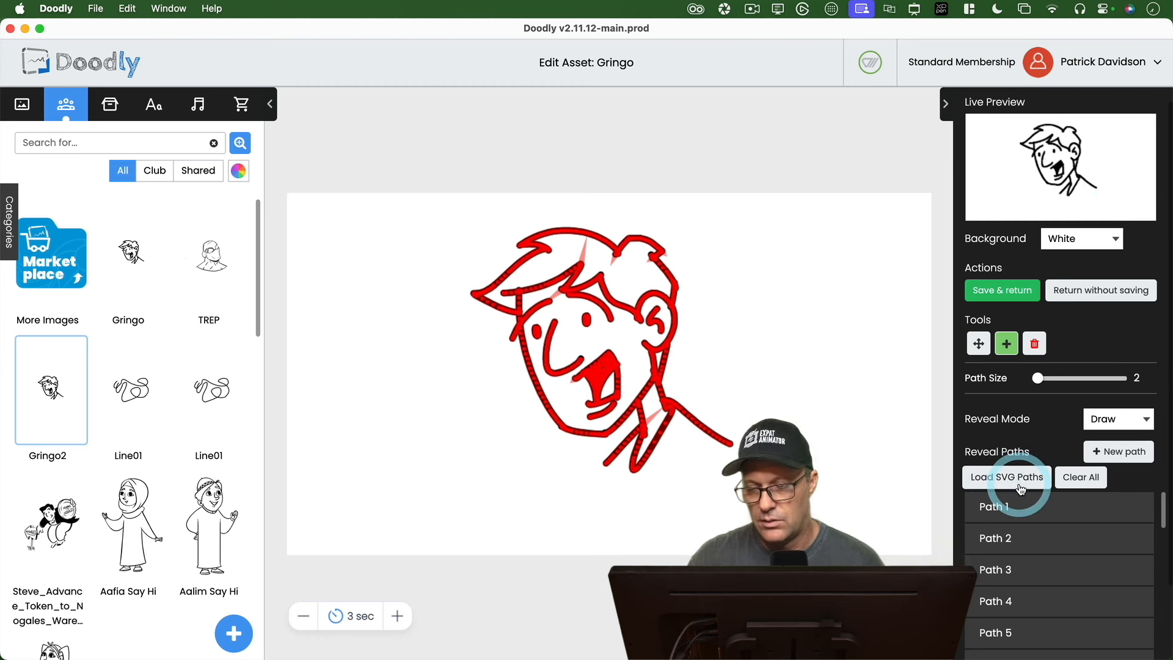
scroll(1016, 536, down, 11)
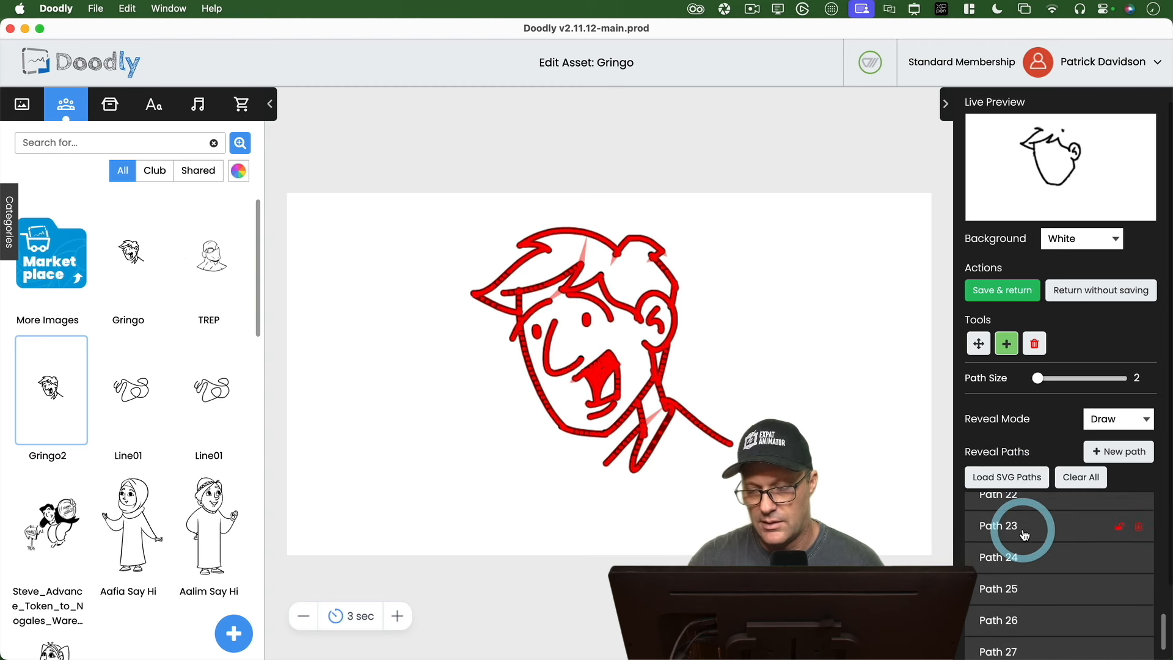
scroll(1023, 535, down, 5)
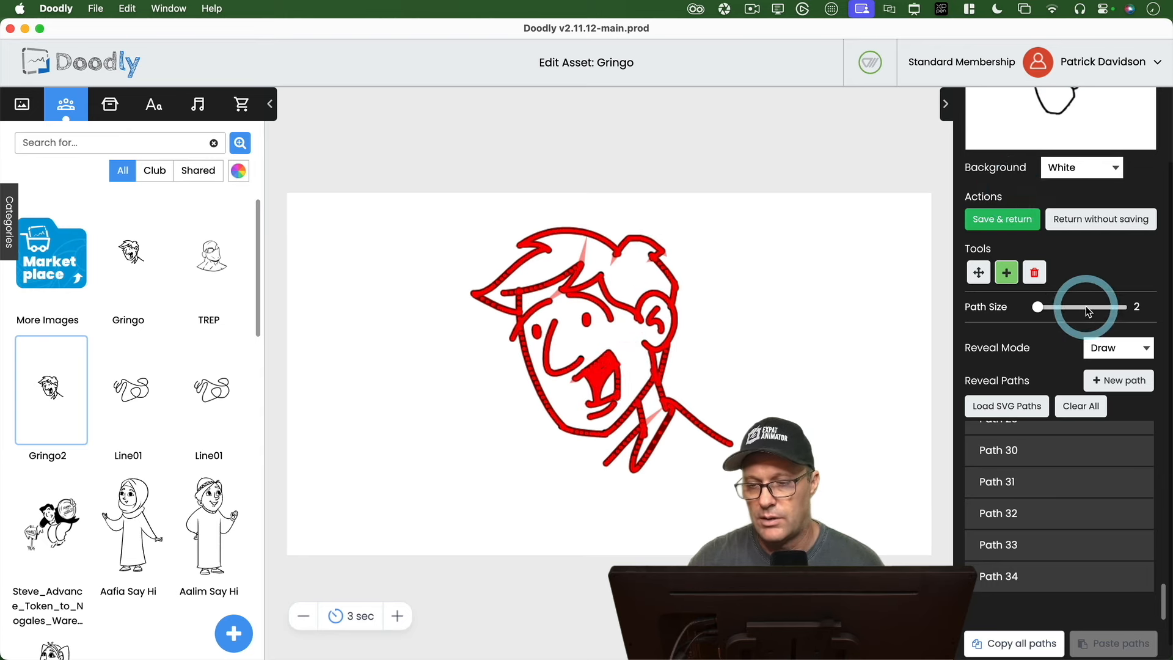
scroll(1087, 312, up, 3)
click(1012, 294)
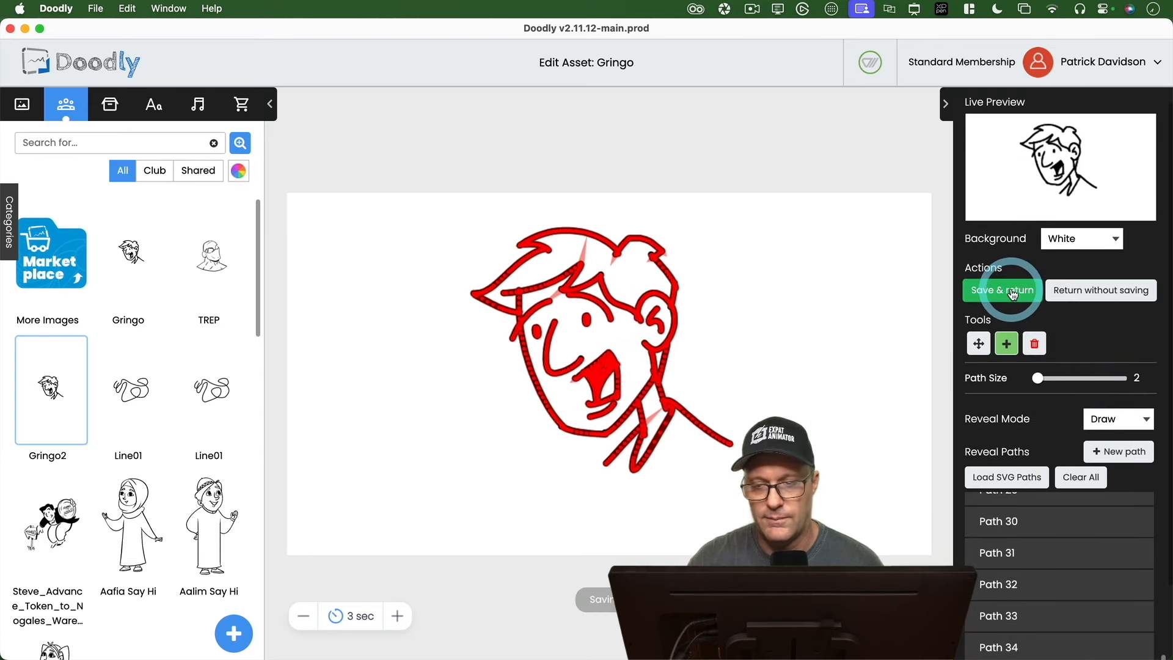
- Preview the Gringo scene before and after extending it to the end of the music track, giving the layer a duration of 7.4 s
click(1055, 126)
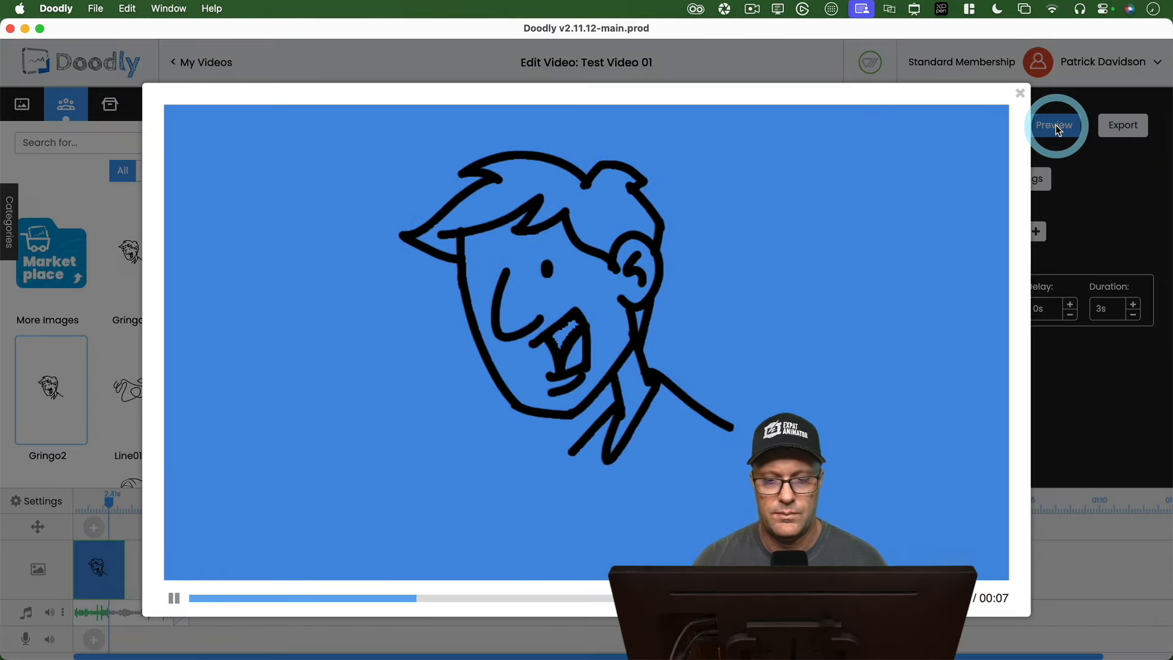
click(1018, 96)
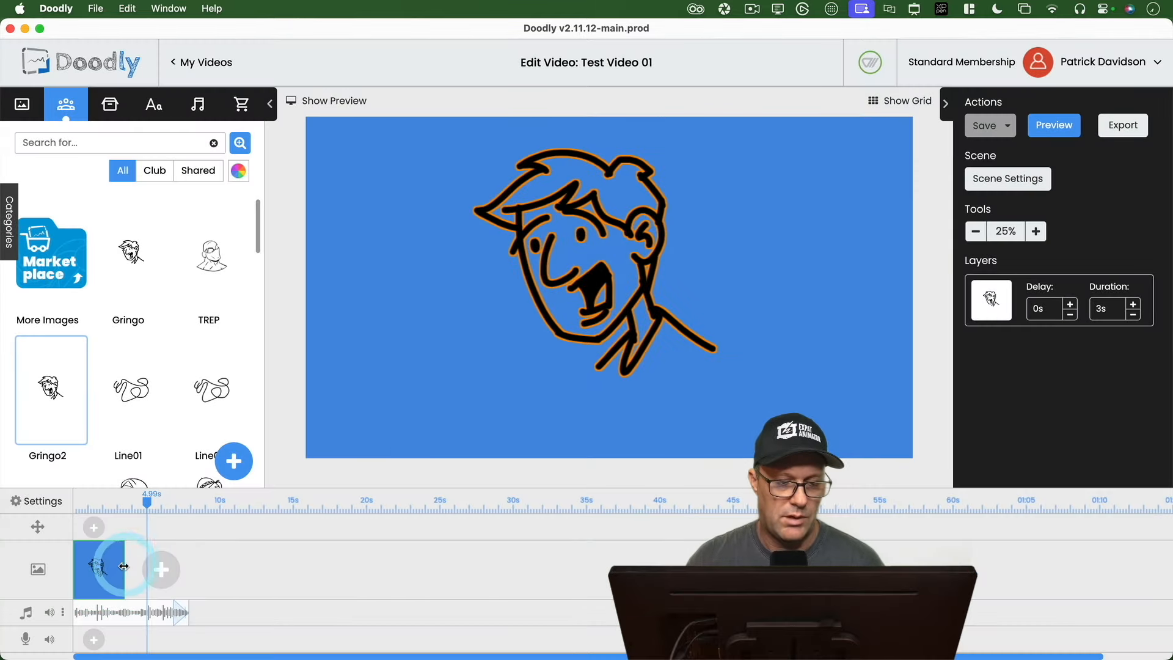
drag(124, 566, 189, 566)
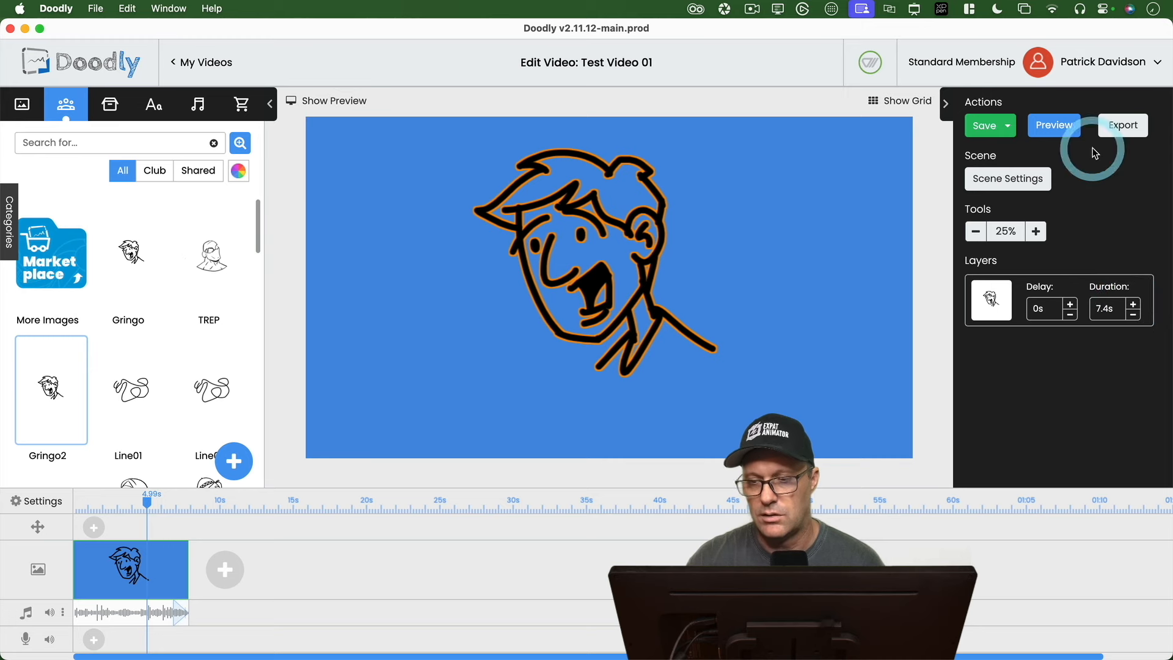
click(1055, 126)
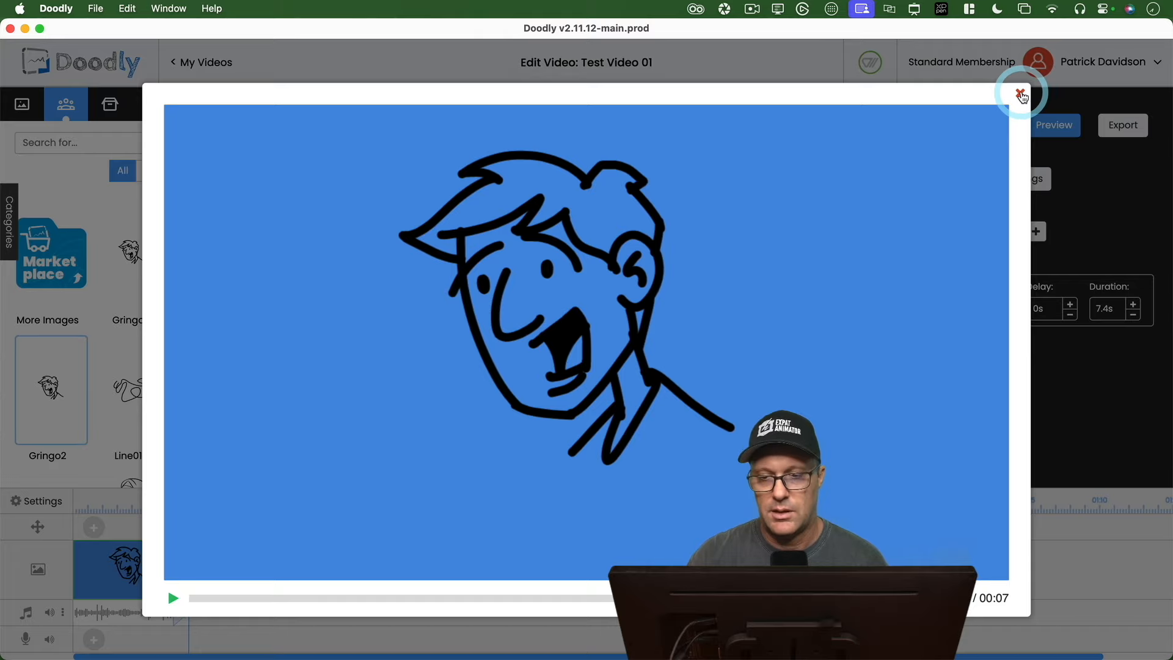
click(1020, 94)
- Review the Gringo asset's reveal paths, return without saving the asset, and save the video
click(616, 243)
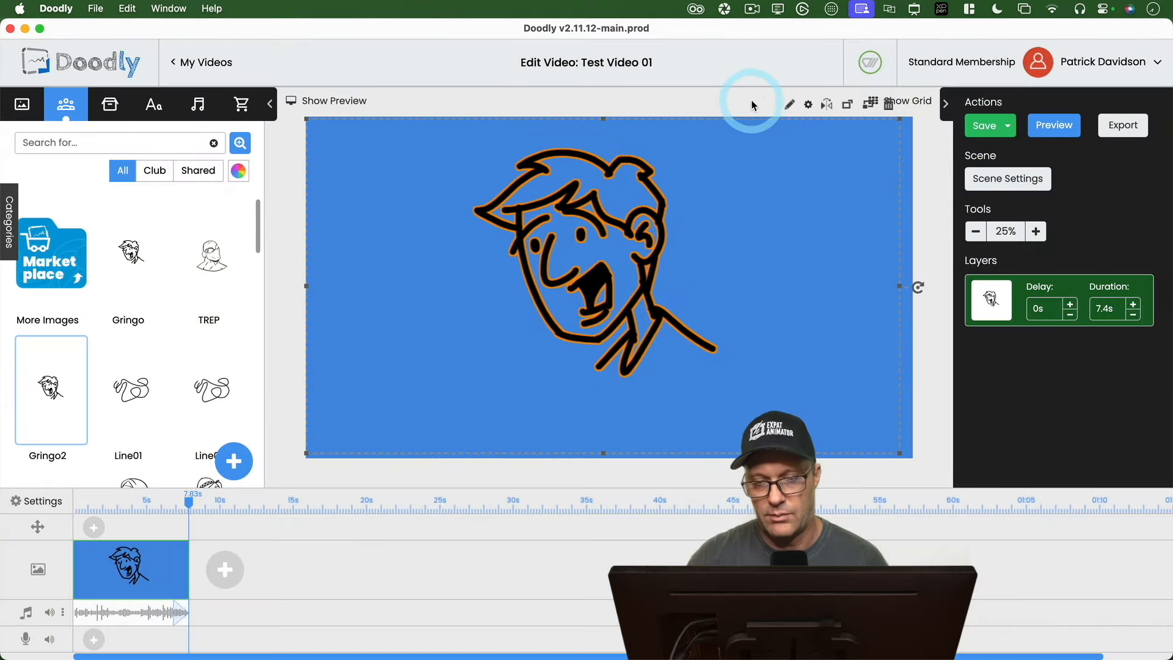
click(782, 101)
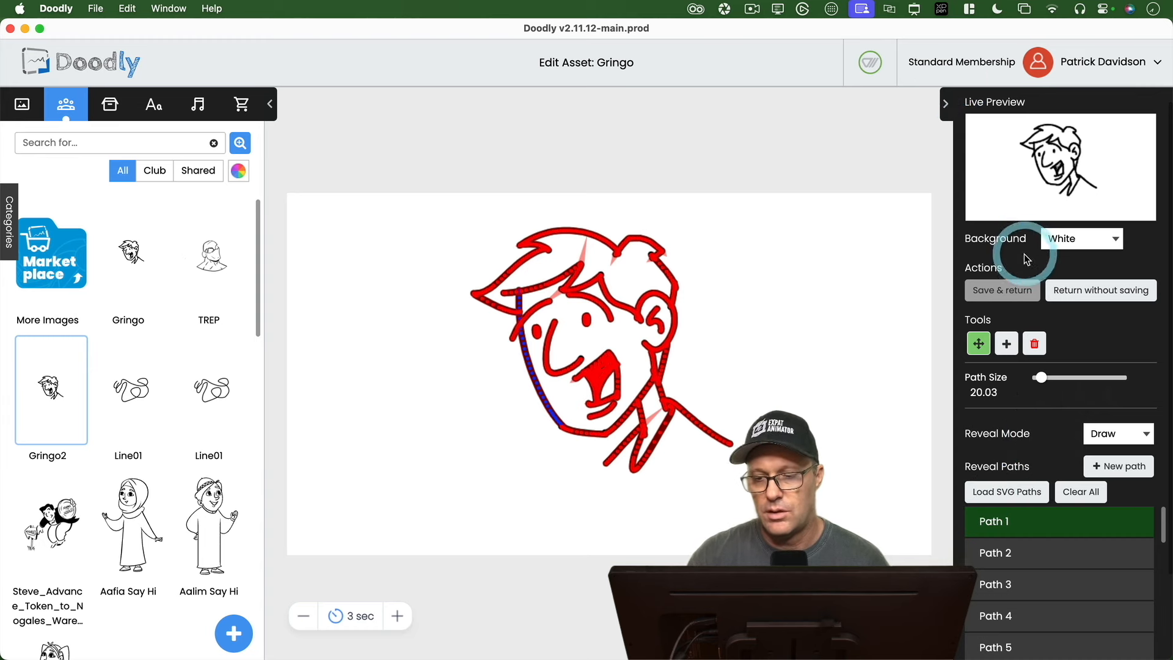
click(1133, 291)
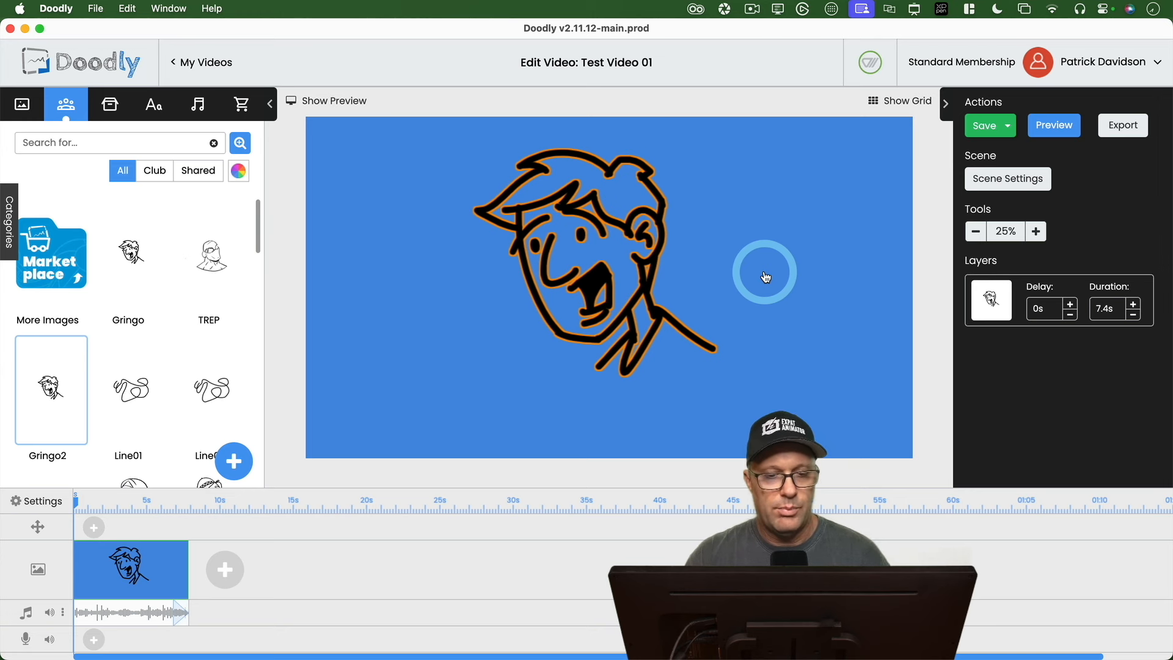
key(super+s)
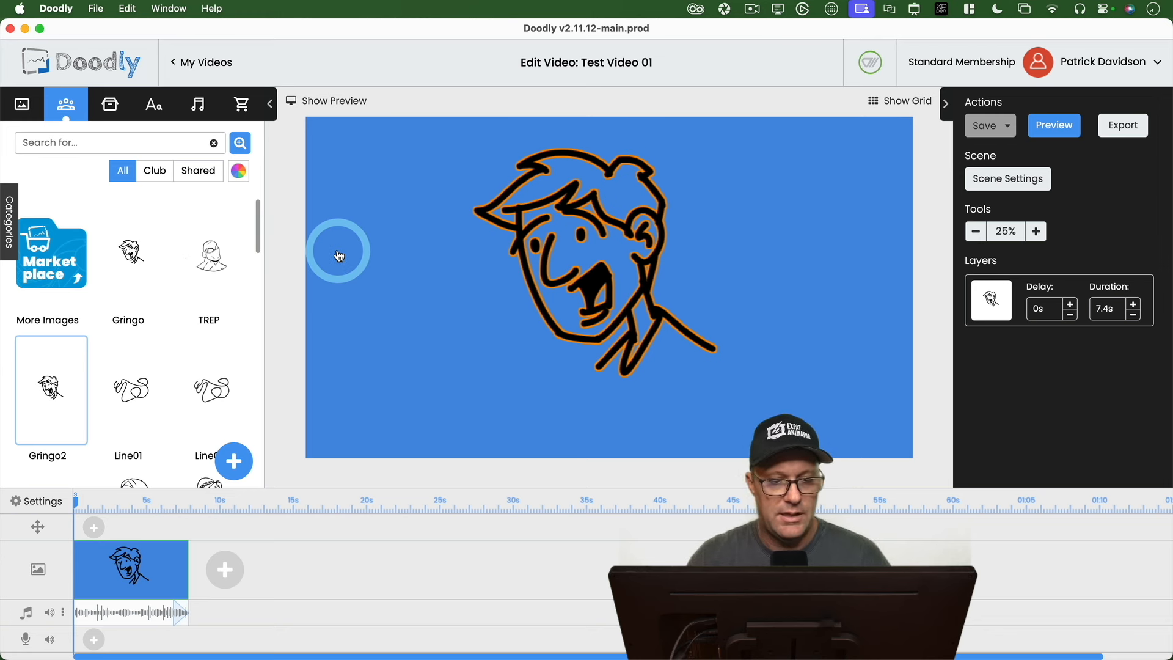
- Delete the Gringo drawing from the scene and put the first Line01 character in its place
click(155, 404)
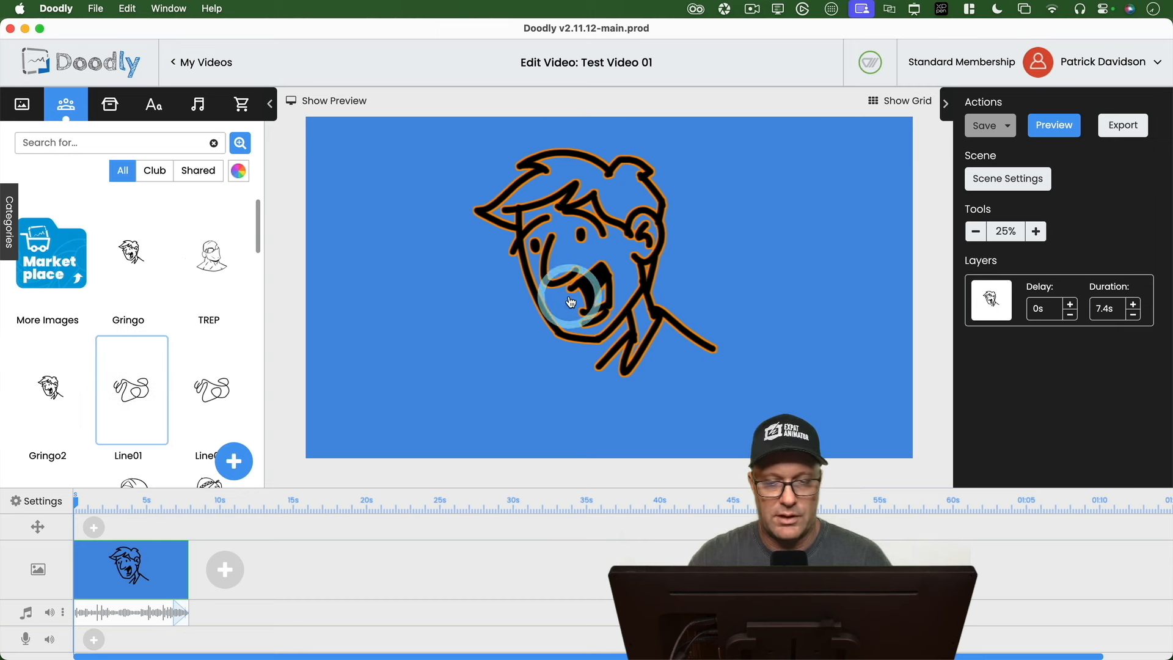
click(644, 241)
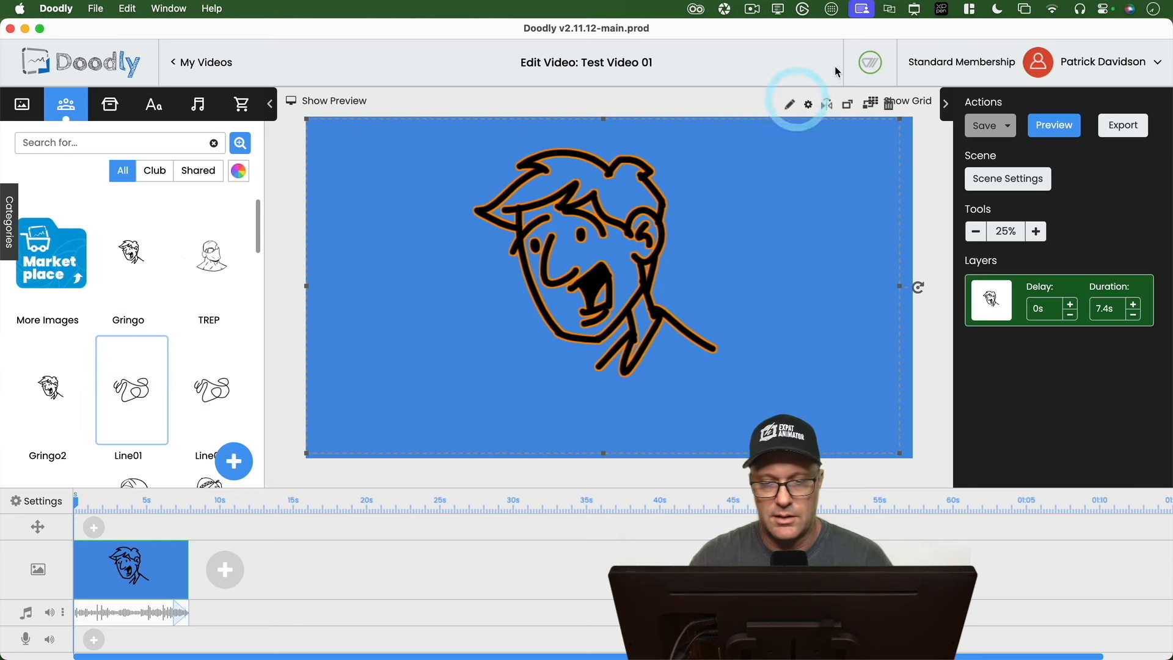
click(889, 106)
mouse_move(189, 387)
mouse_down()
mouse_move(210, 367)
mouse_move(614, 322)
mouse_up()
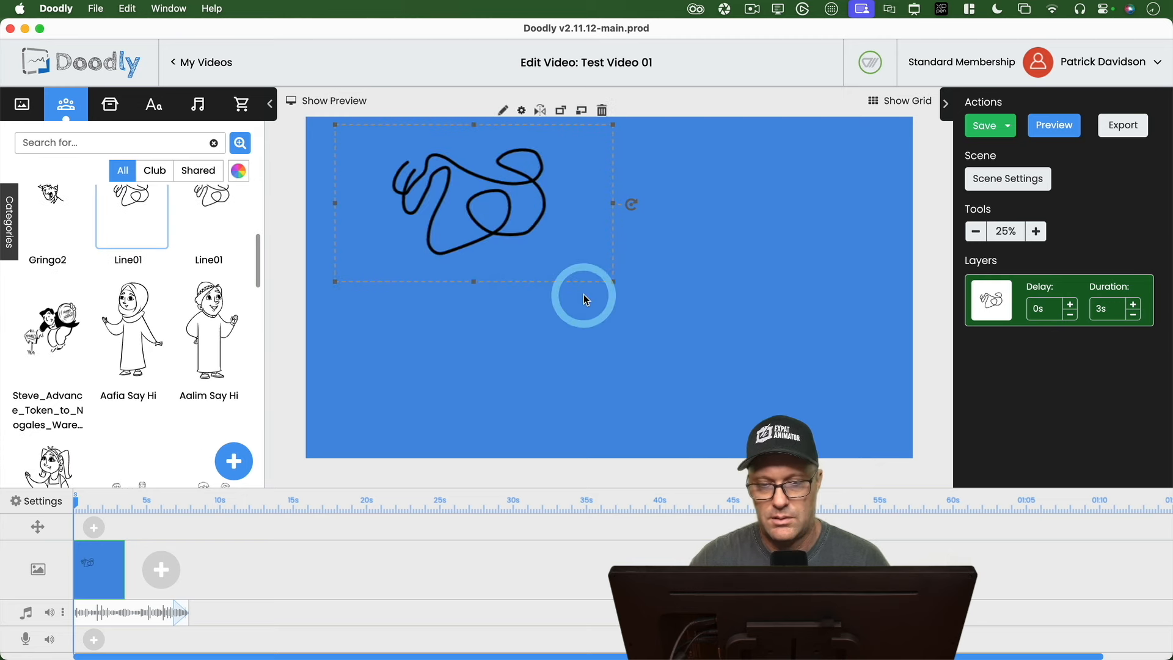
- Enlarge Line01 to about 3186 × 1792 px, centre it on the canvas, and preview the video
drag(612, 281, 820, 418)
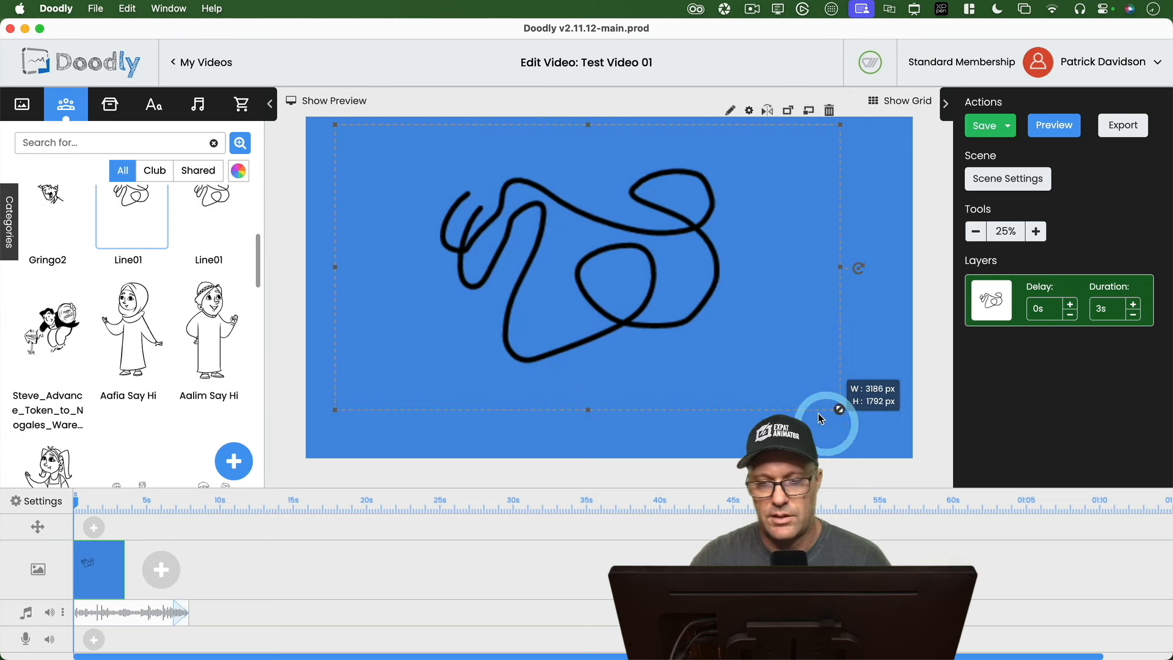
drag(675, 314, 672, 340)
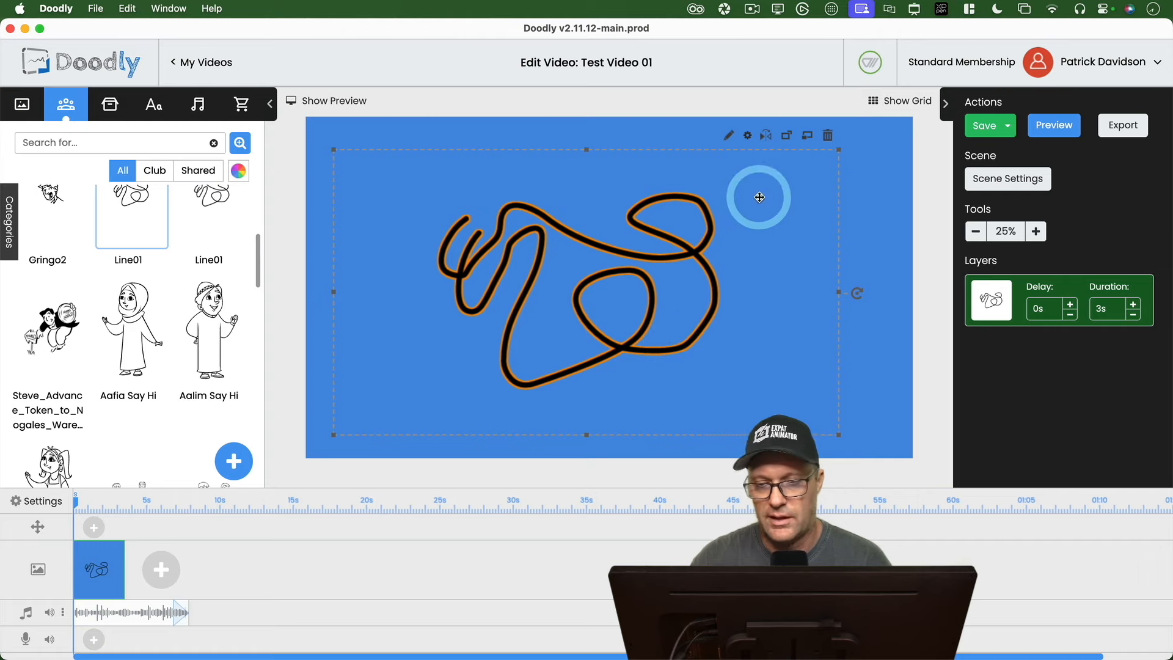
click(1056, 129)
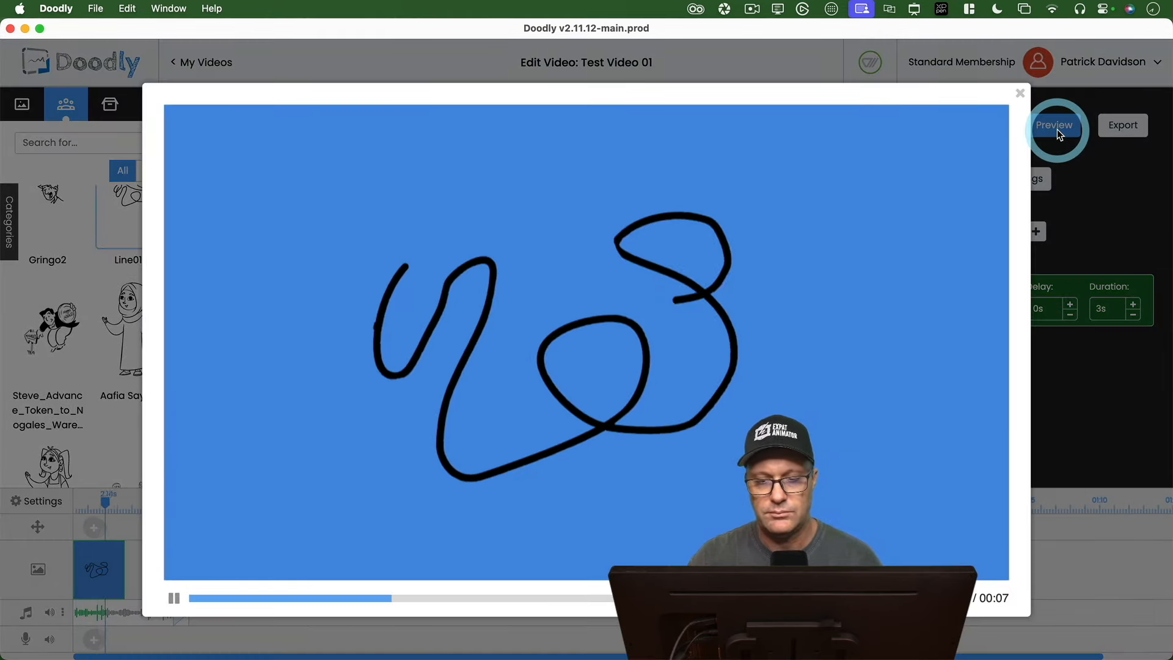
click(1020, 95)
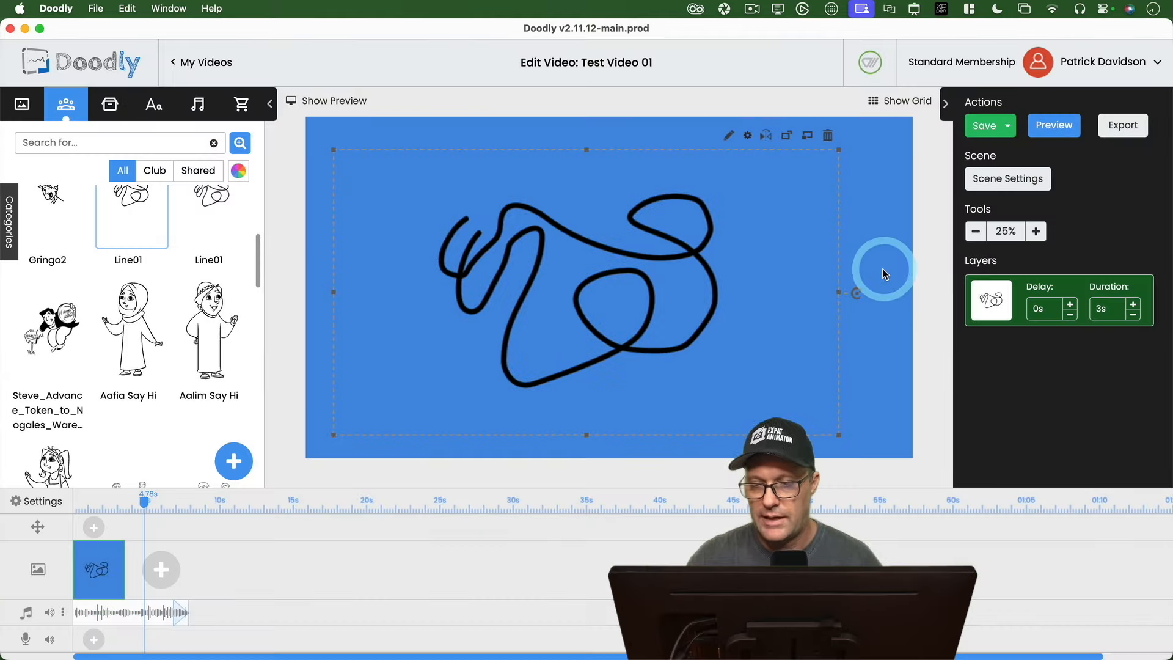
- Clear all reveal paths of the Line01 asset, reload them from its SVG, and save the asset
click(728, 135)
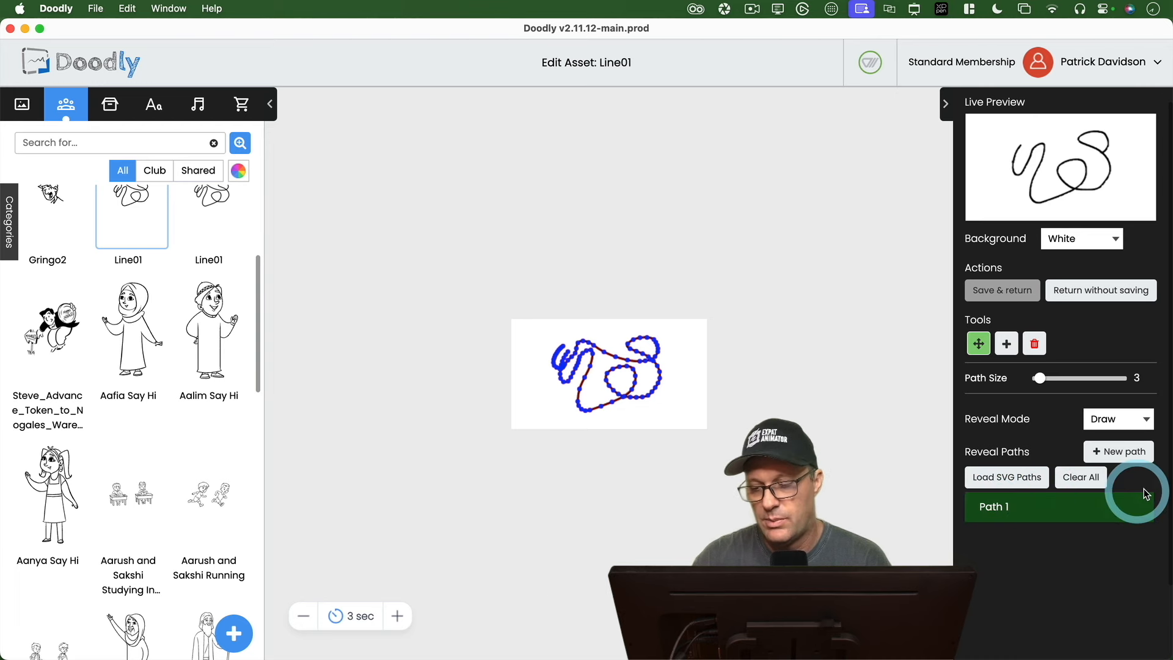
mouse_move(1137, 511)
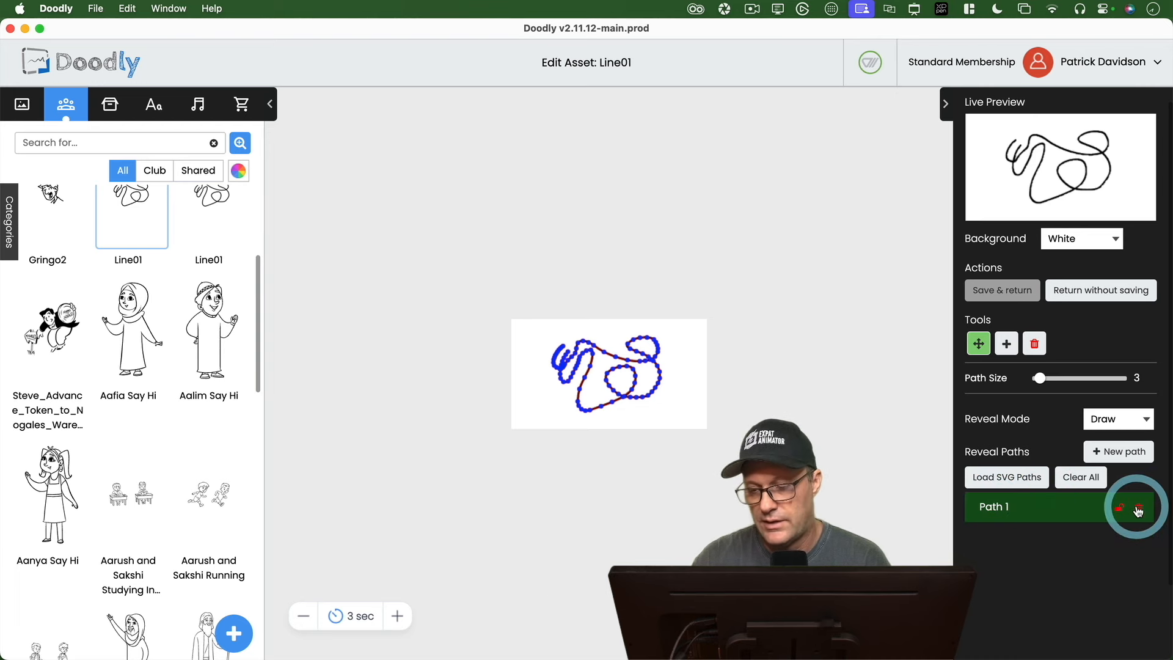
click(1080, 478)
click(630, 366)
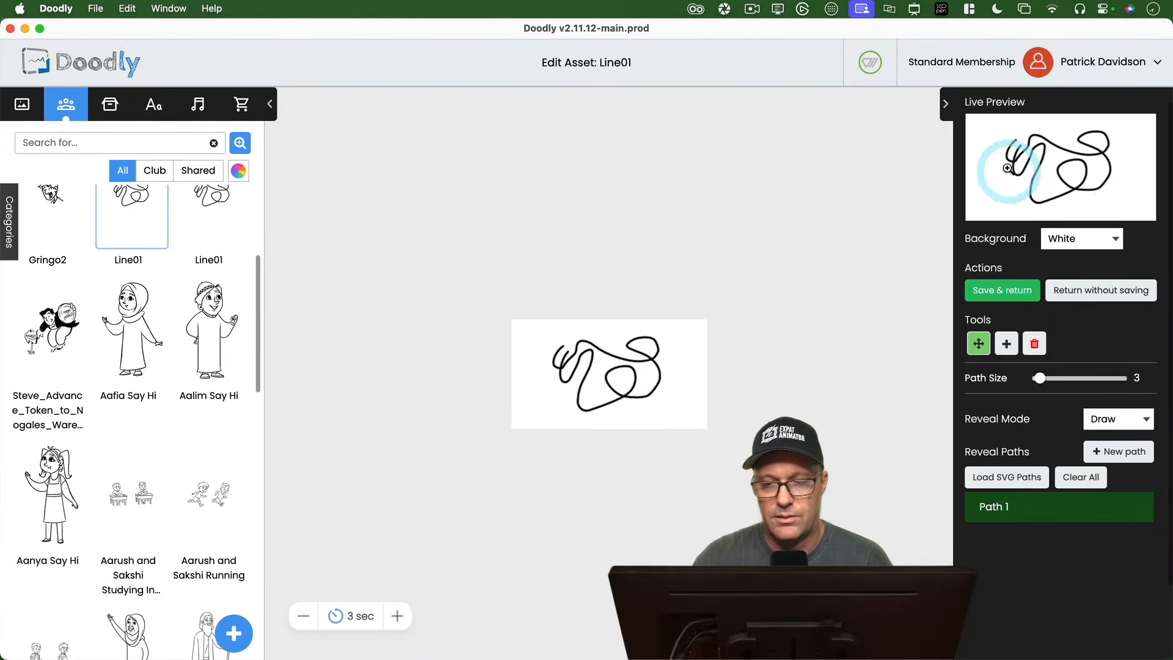
click(996, 481)
click(630, 368)
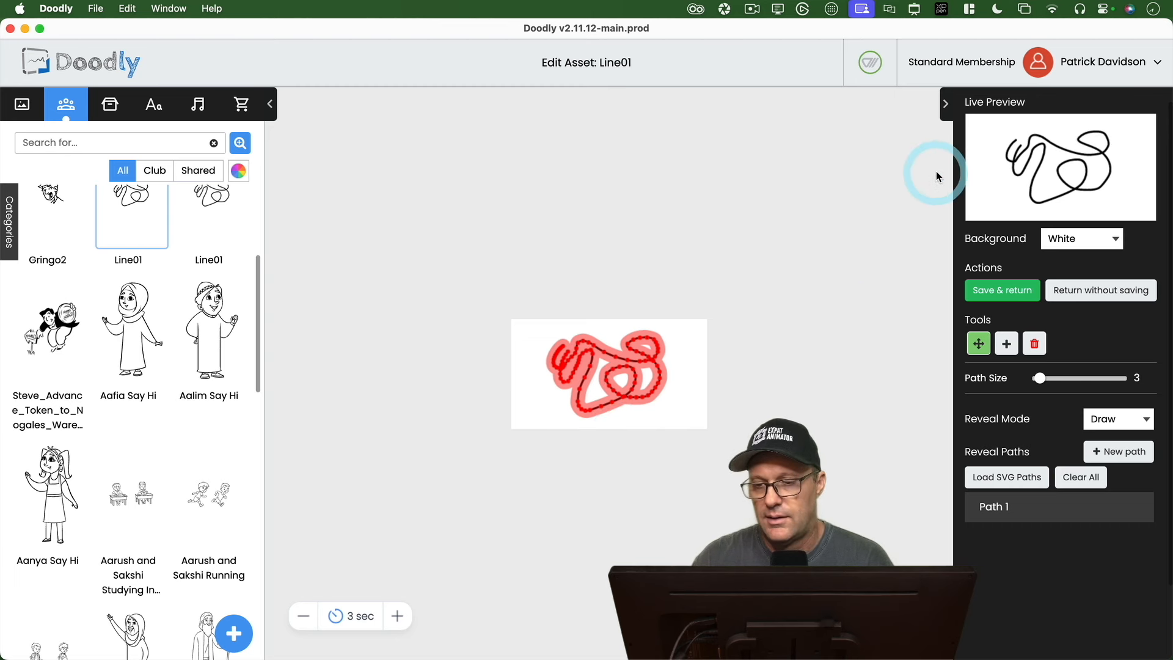
click(1002, 289)
- Preview how Line01 is drawn with its SVG paths and close the preview
click(1055, 125)
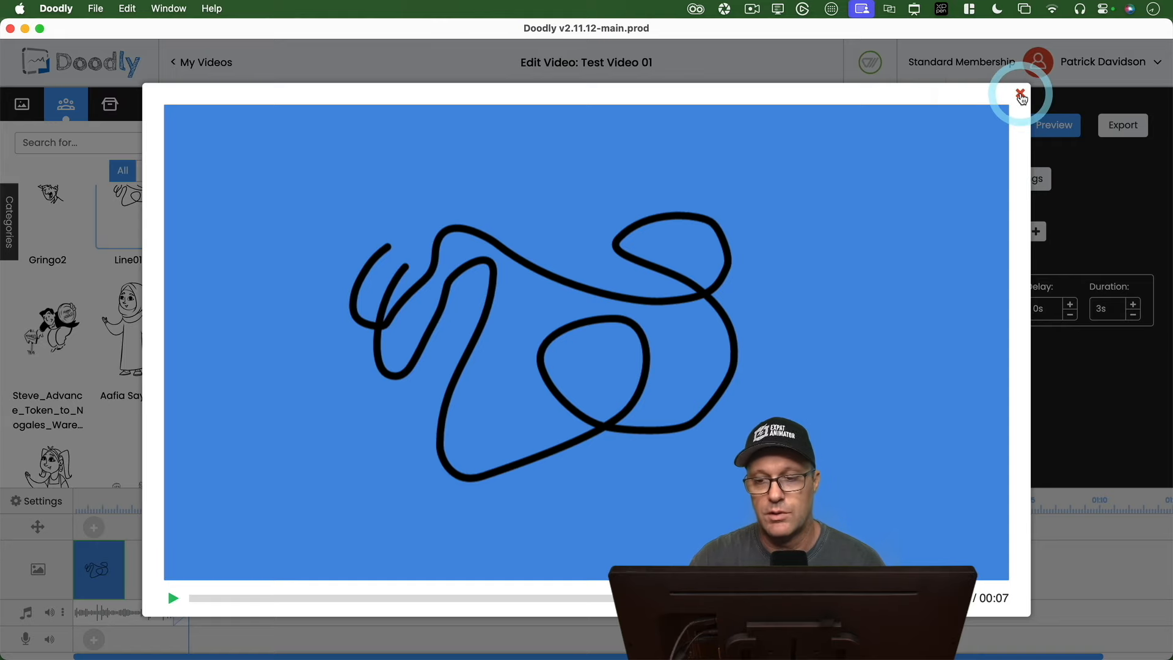
click(1020, 95)
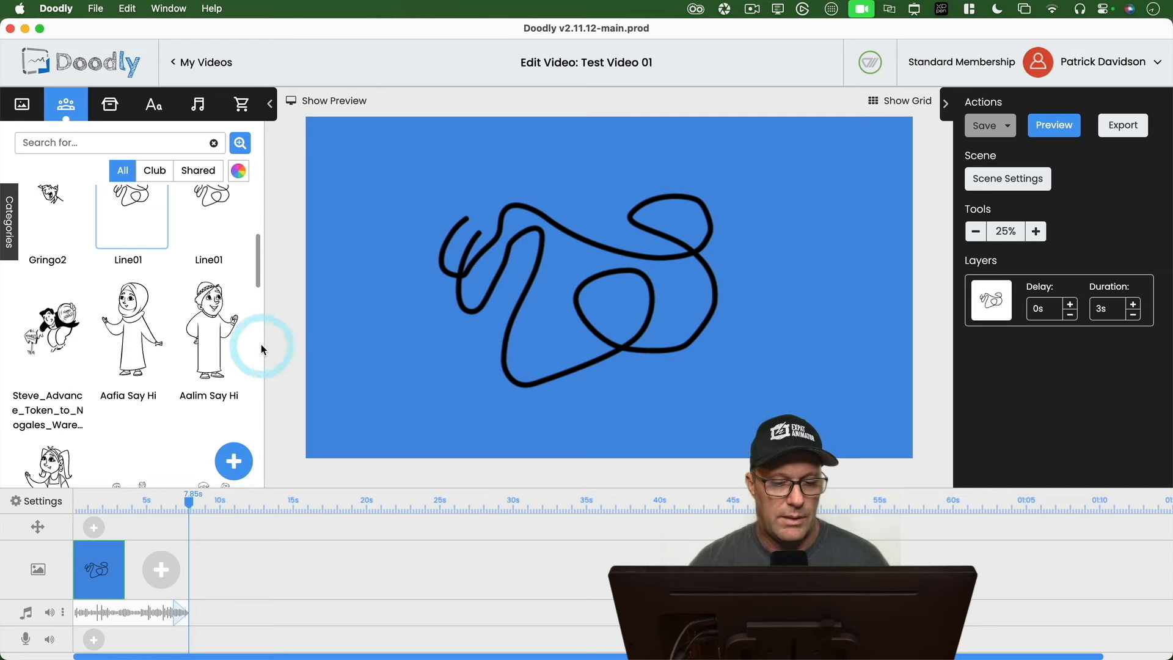
- Delete Line01 from the scene and add the Aalim Say Hi character in its place
click(551, 274)
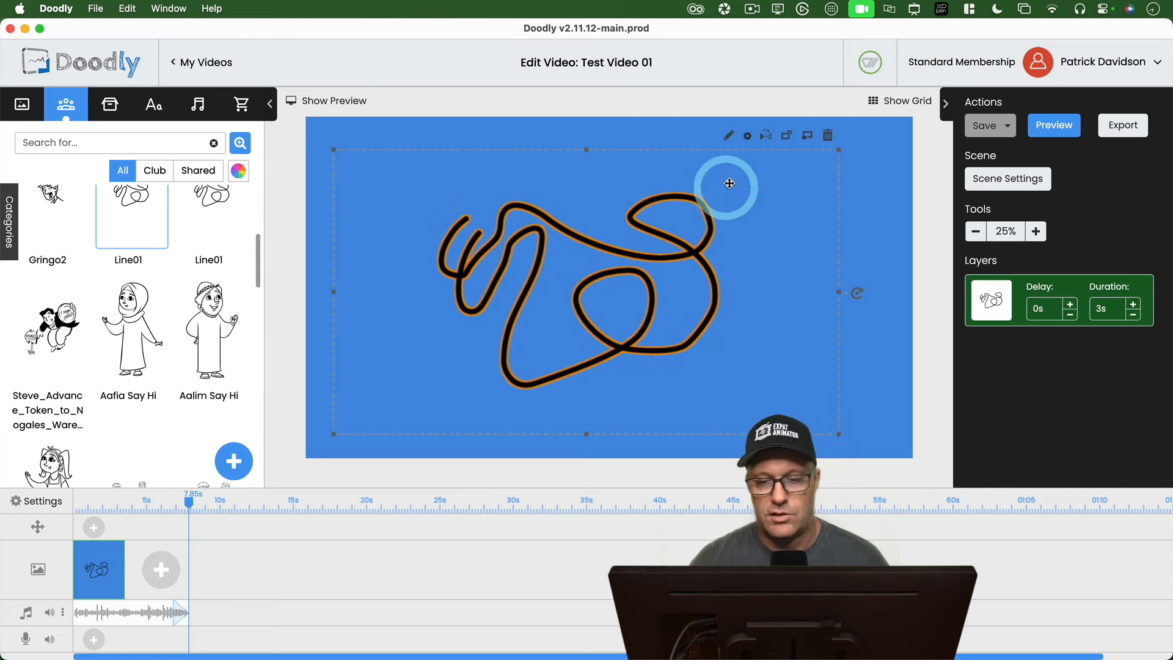
click(819, 134)
drag(218, 338, 513, 299)
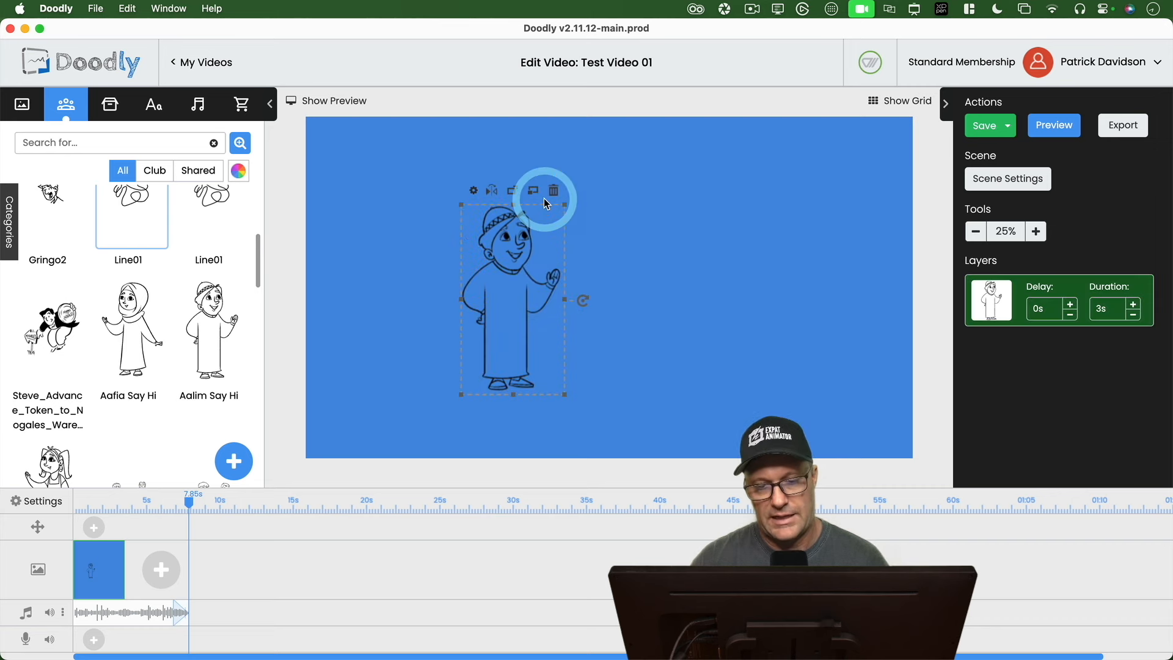
- Enlarge Aalim Say Hi, centre it at about X 1363, Y 241 px, and preview the video
drag(560, 196, 654, 151)
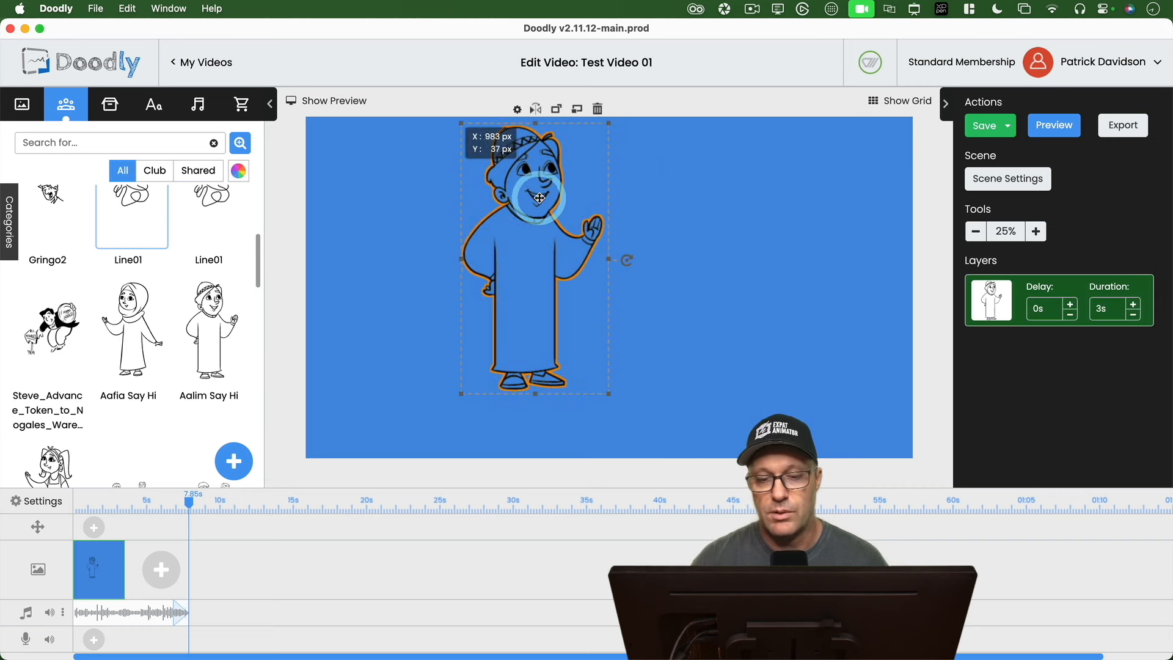
drag(536, 196, 597, 230)
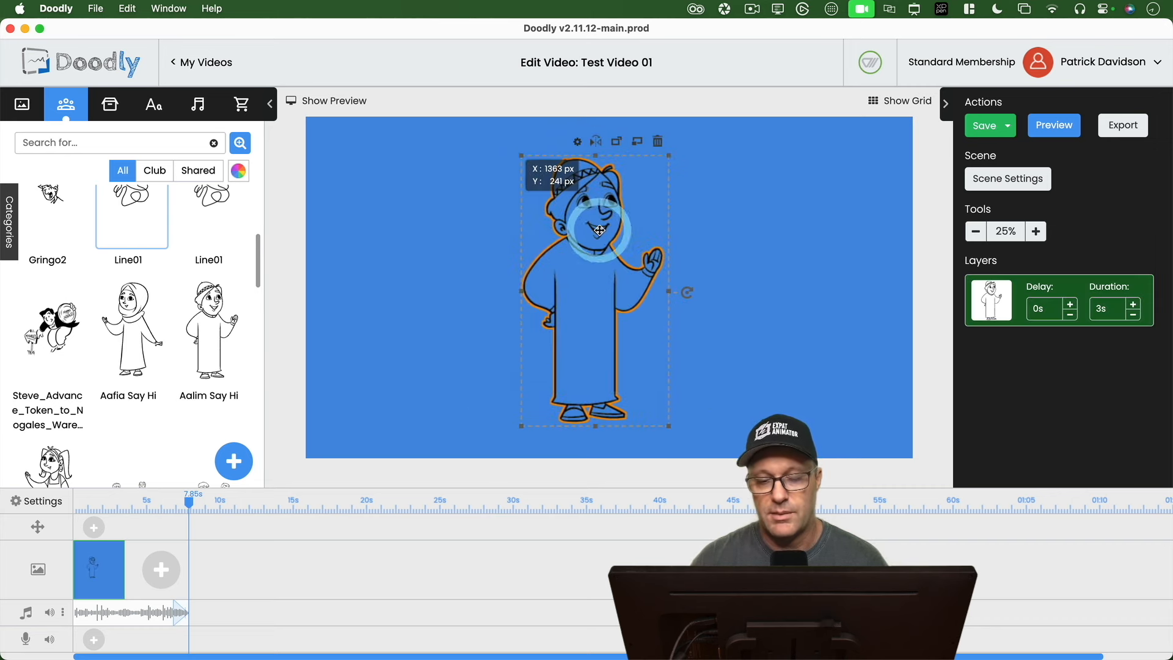
click(1066, 125)
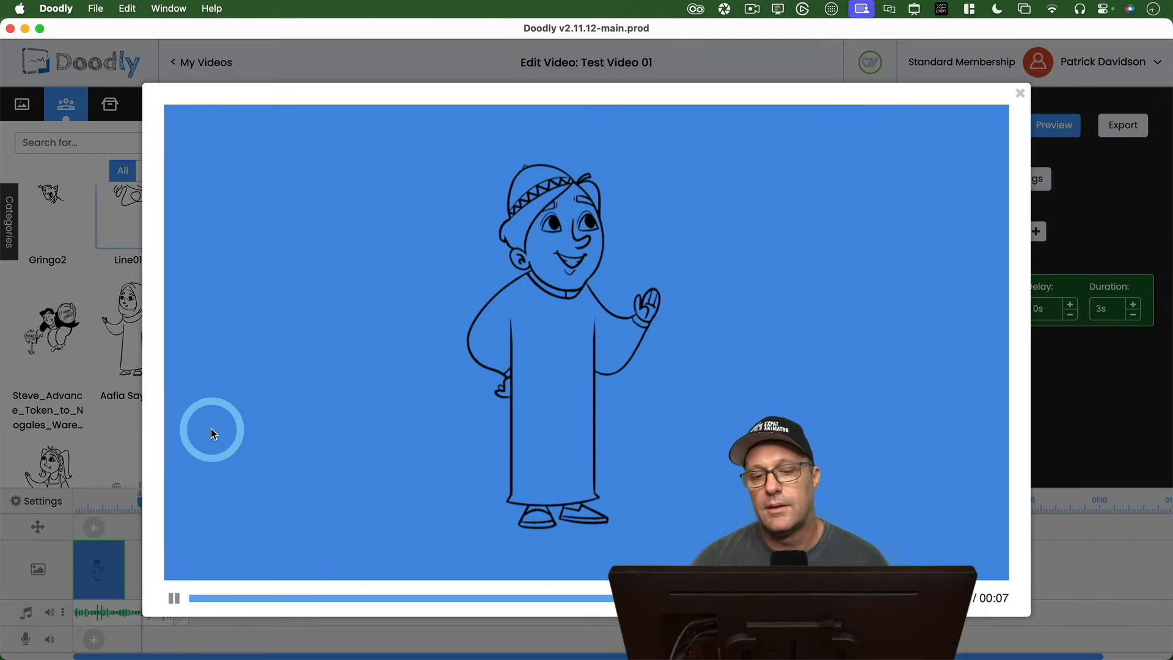
- Close the video preview and save the Test Video 01 project
click(1020, 93)
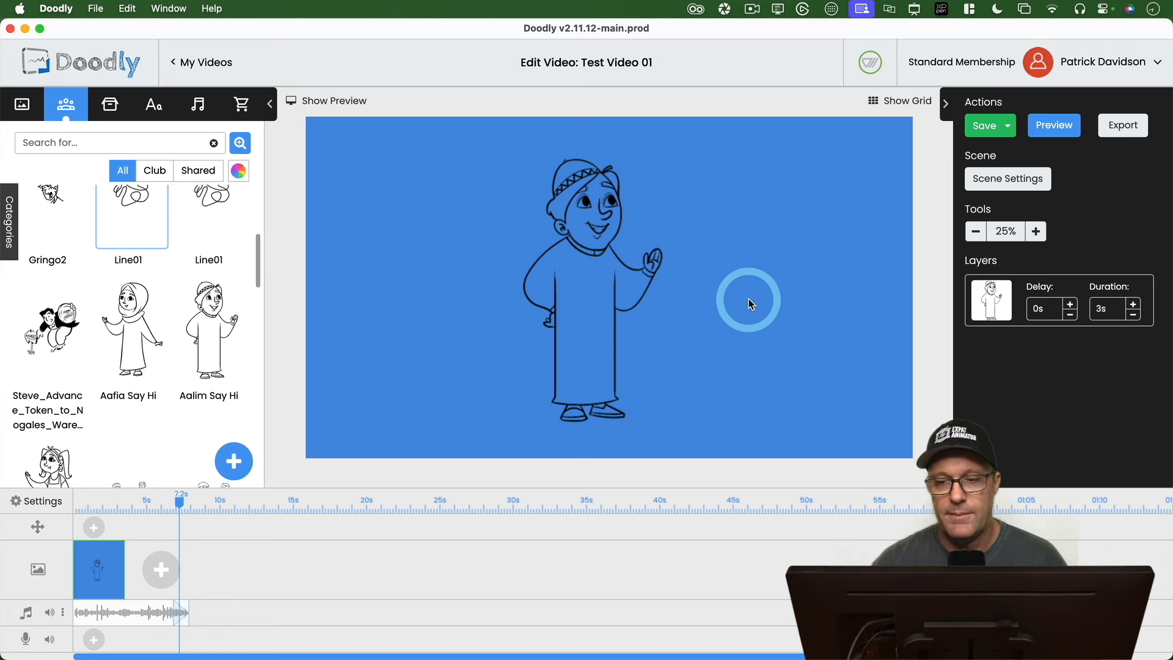
key(super+s)
- View Doodly's version information in its About window and close that window
click(55, 8)
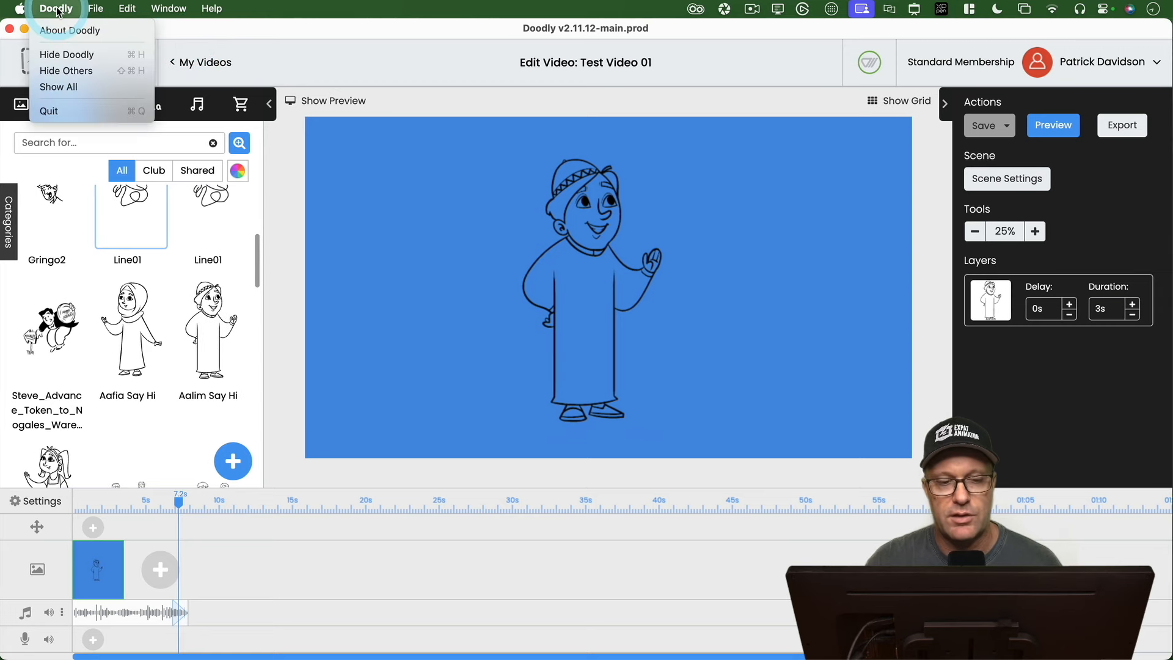
click(69, 30)
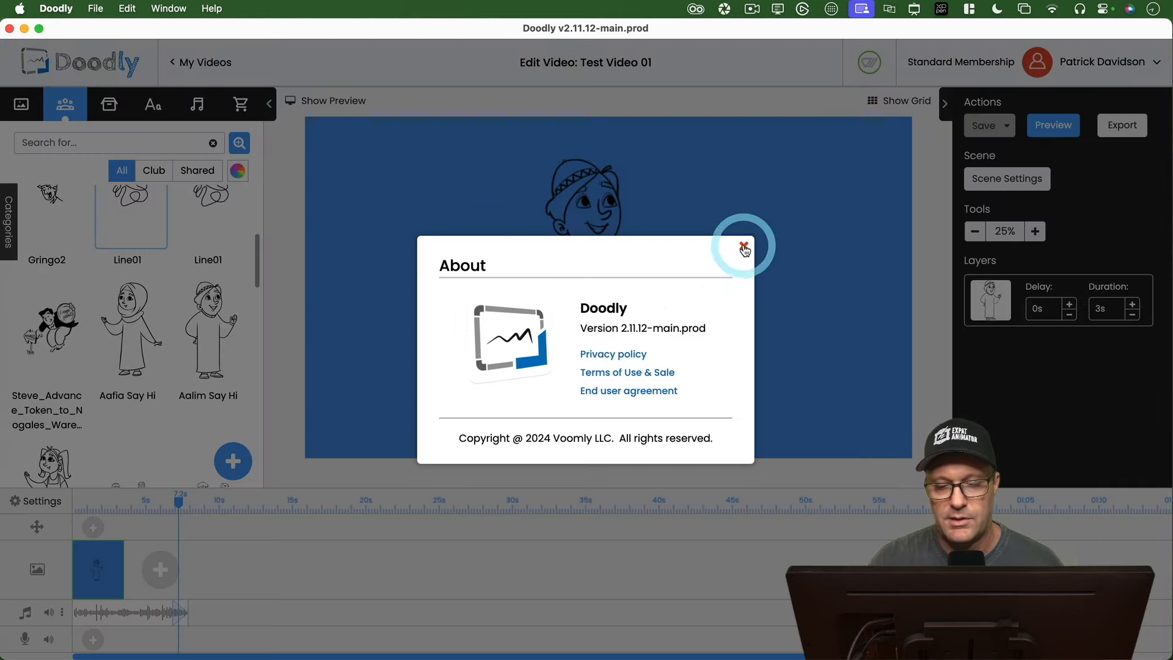
click(743, 248)
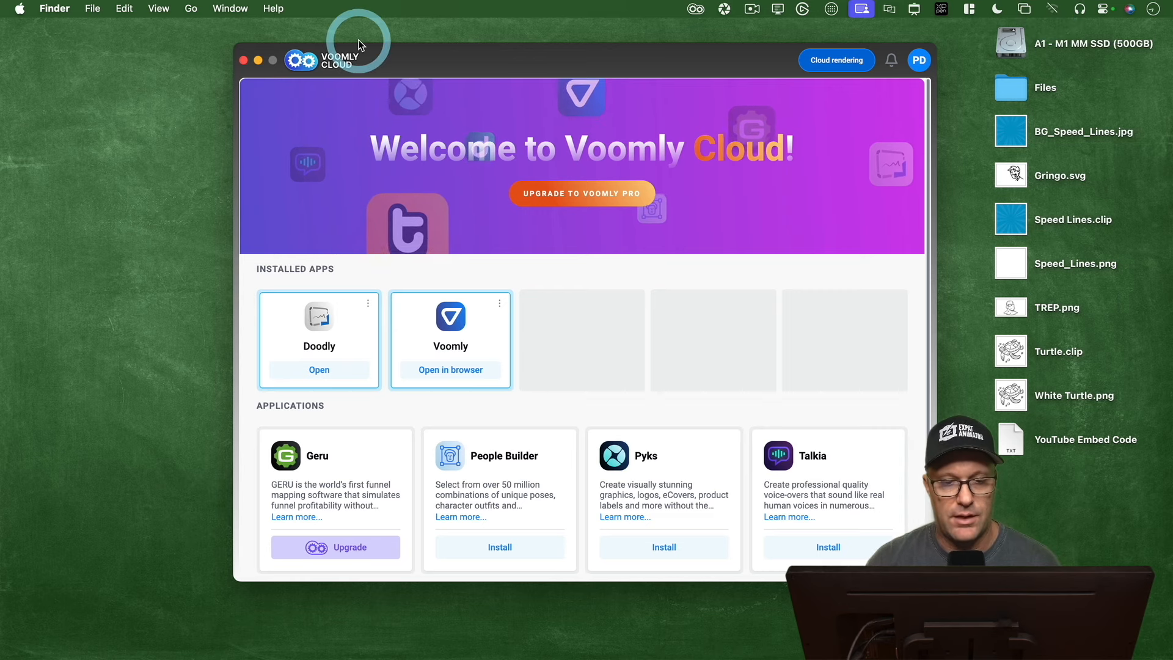
- Open Doodly from the installed apps in Voomly Cloud, and close its login window
click(318, 371)
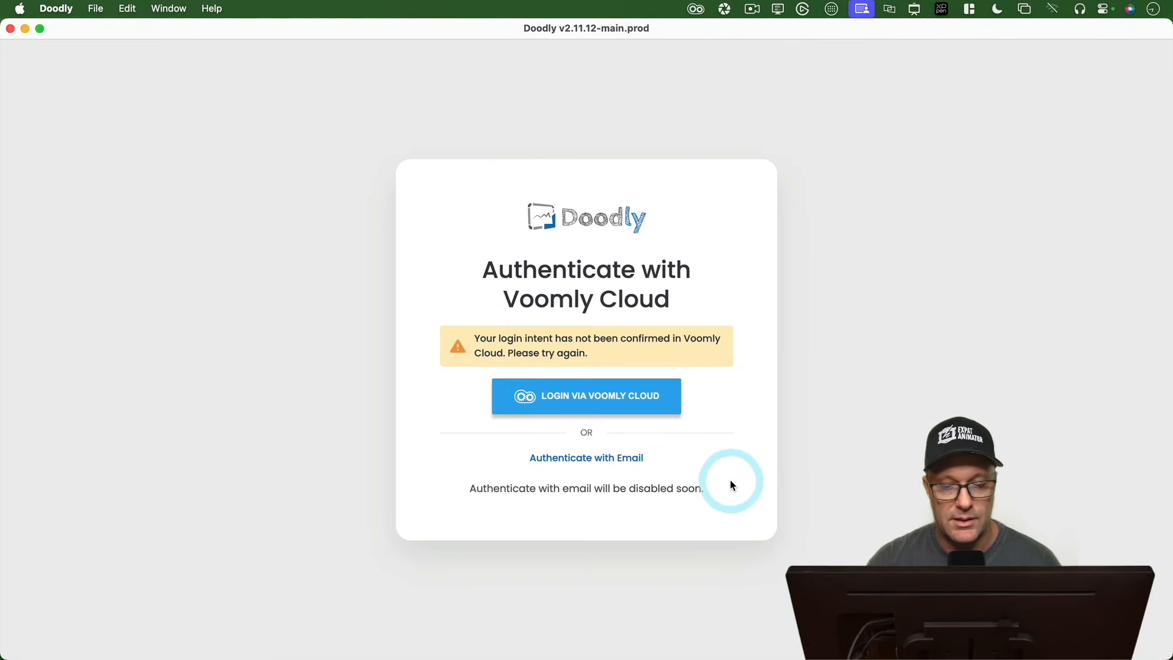
click(11, 29)
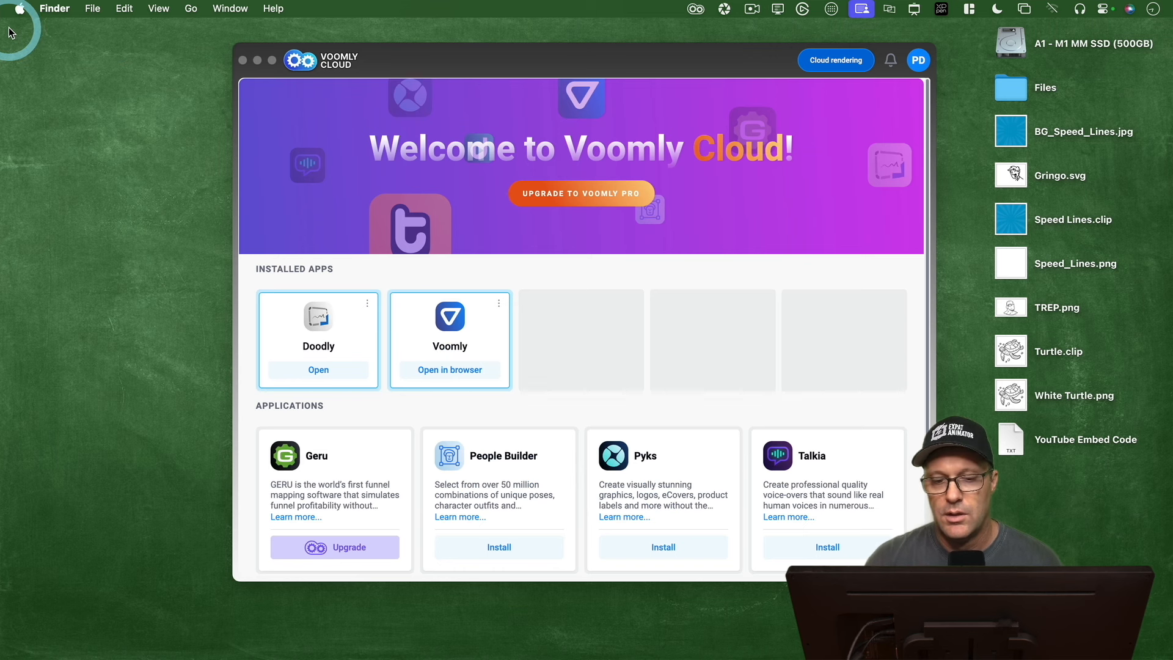